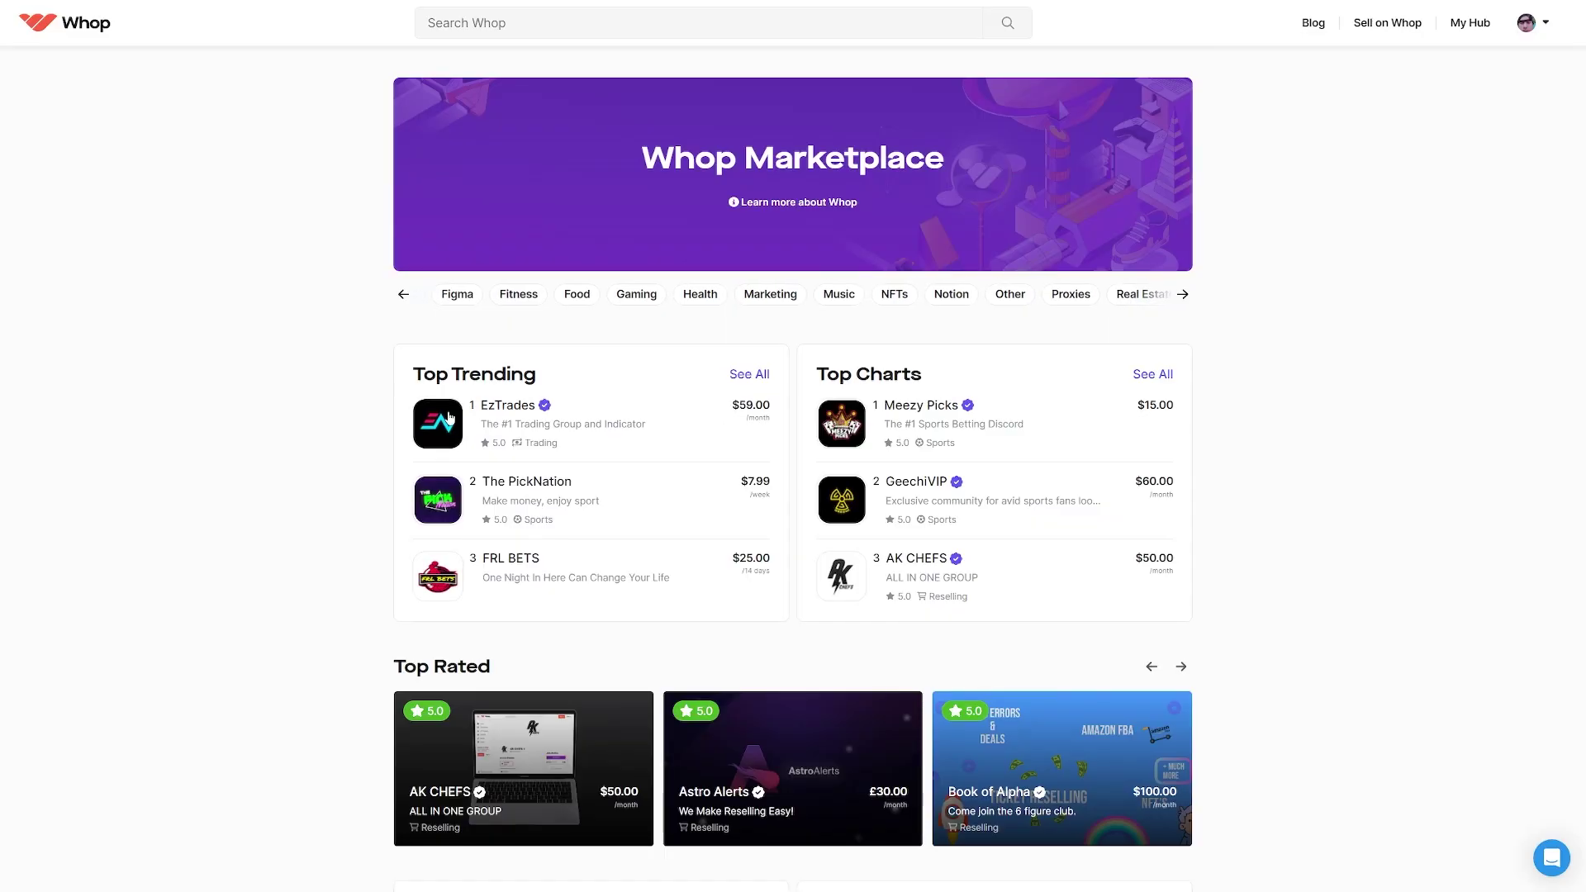
View the EzTrades product listing, then return to the marketplace listing.
left_click(496, 409)
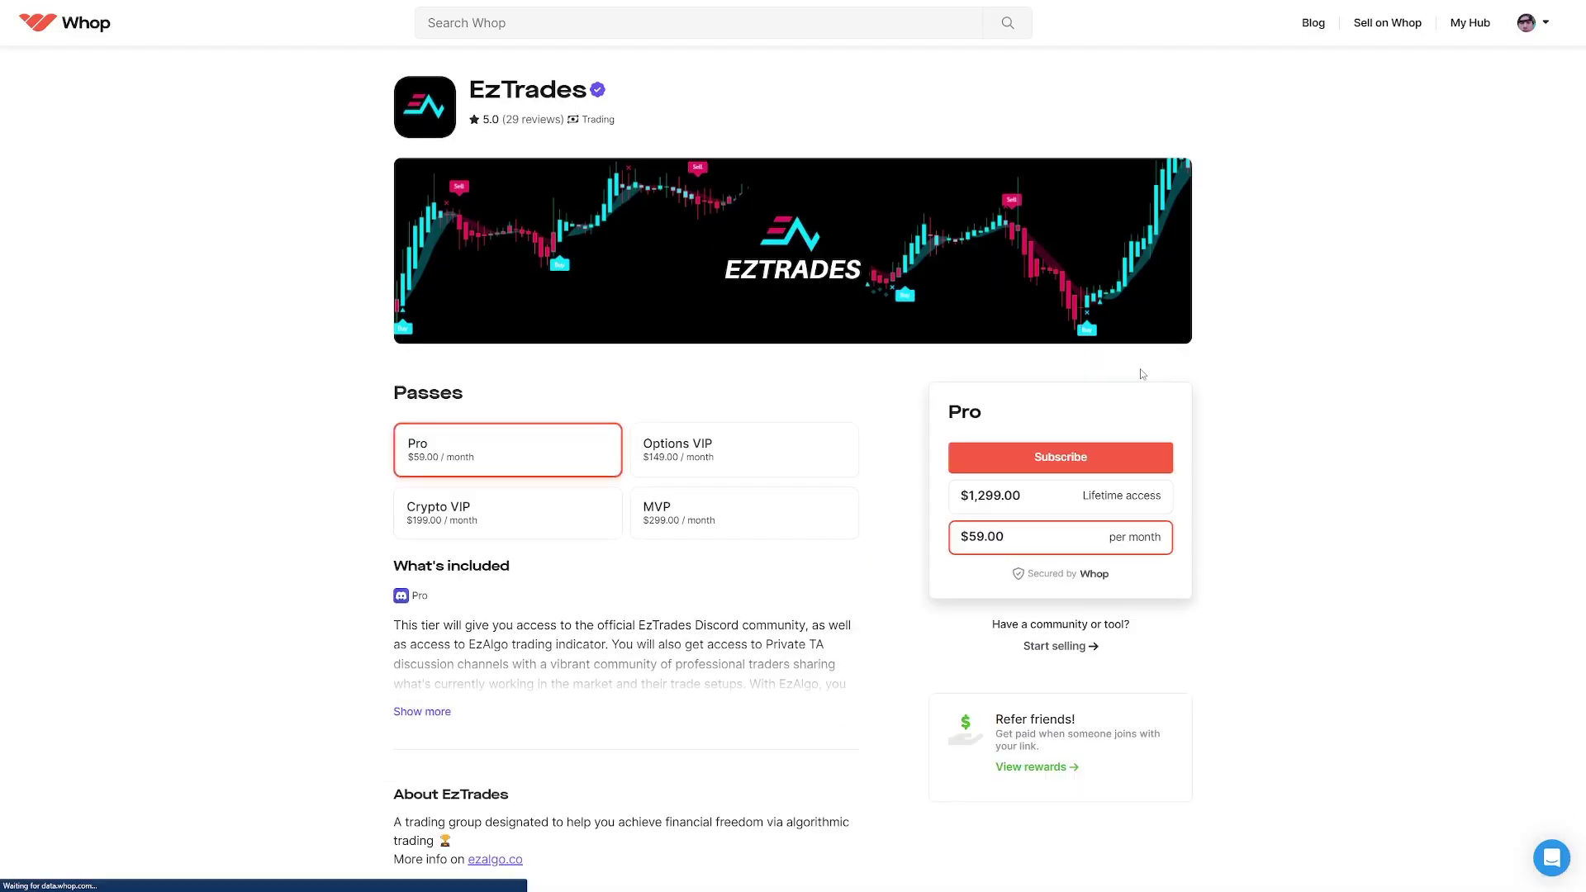
scroll(1157, 380, "down", 7)
scroll(1289, 404, "up", 6)
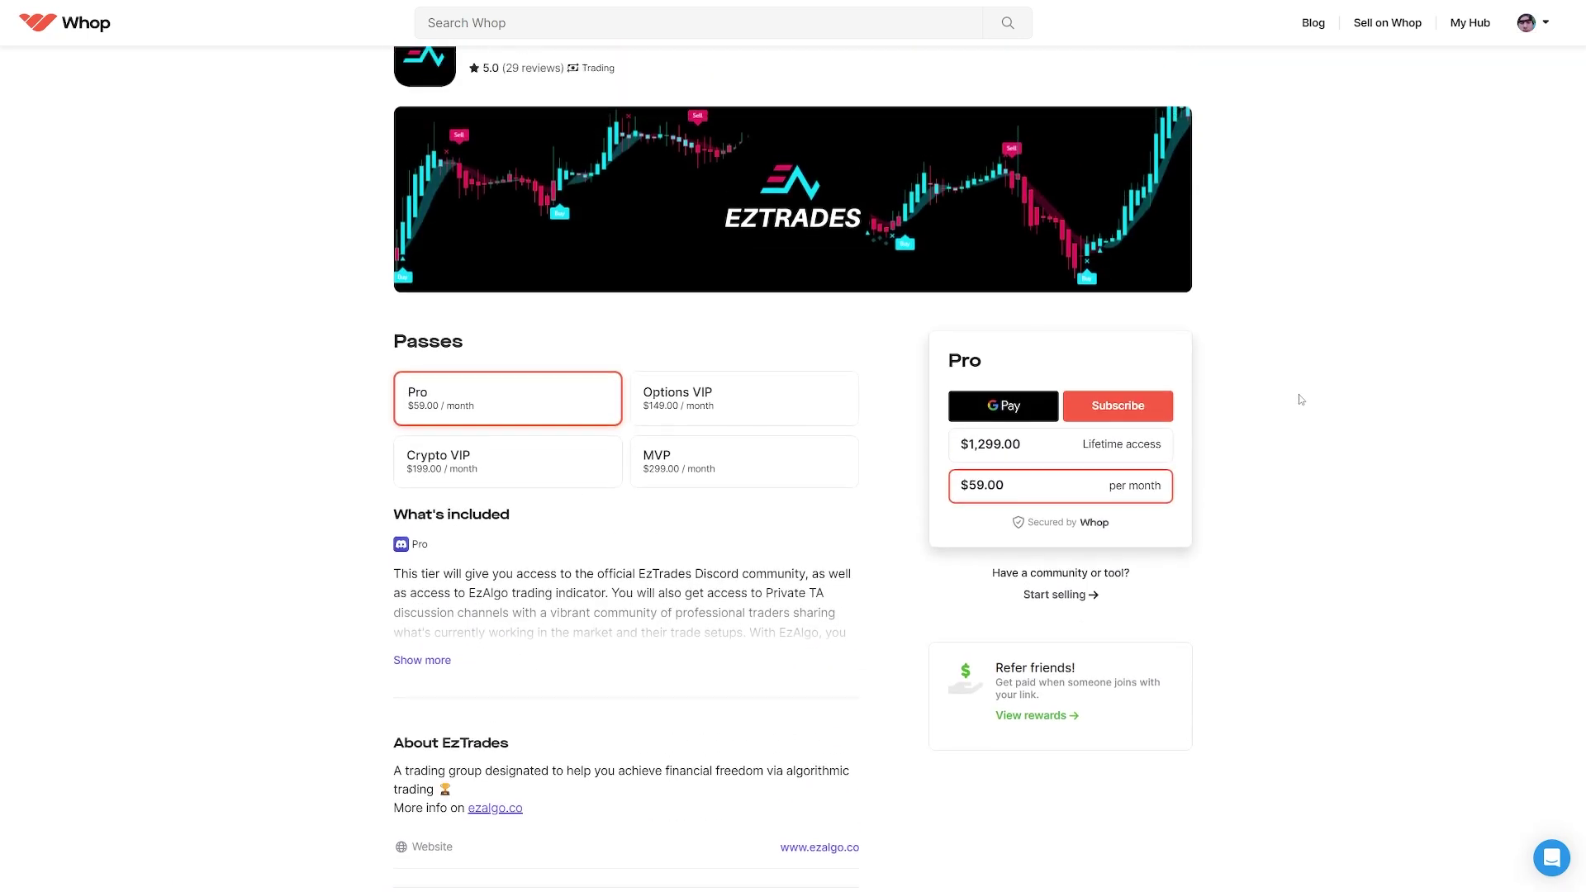
key("alt+Left")
scroll(1328, 297, "down", 6)
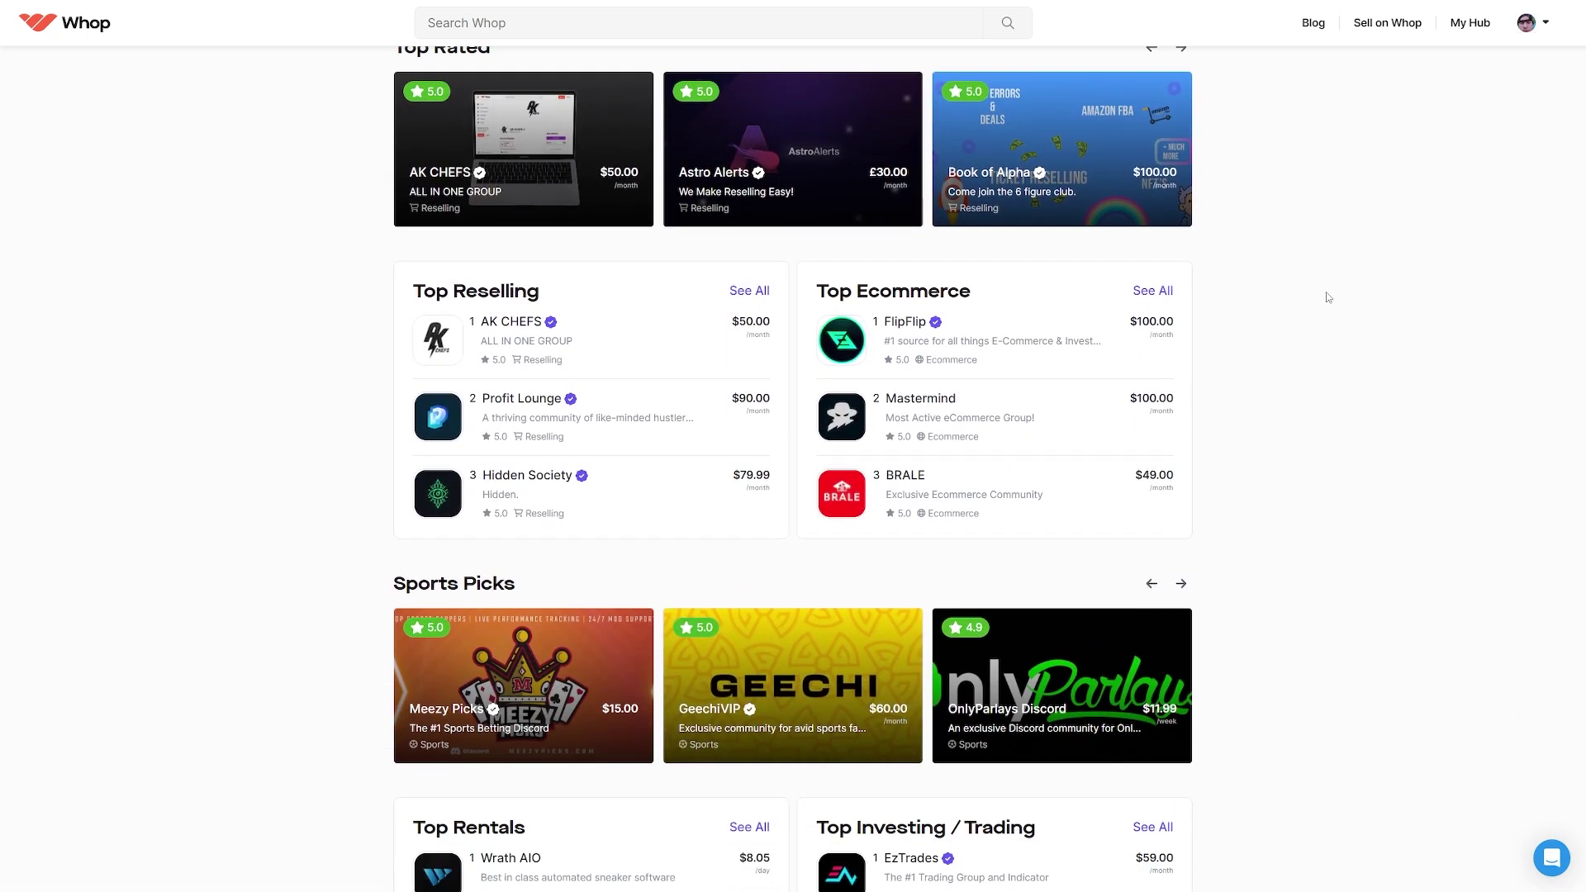
Go to the server's Soundboard settings and start uploading a custom sound.
scroll(1326, 299, "down", 10)
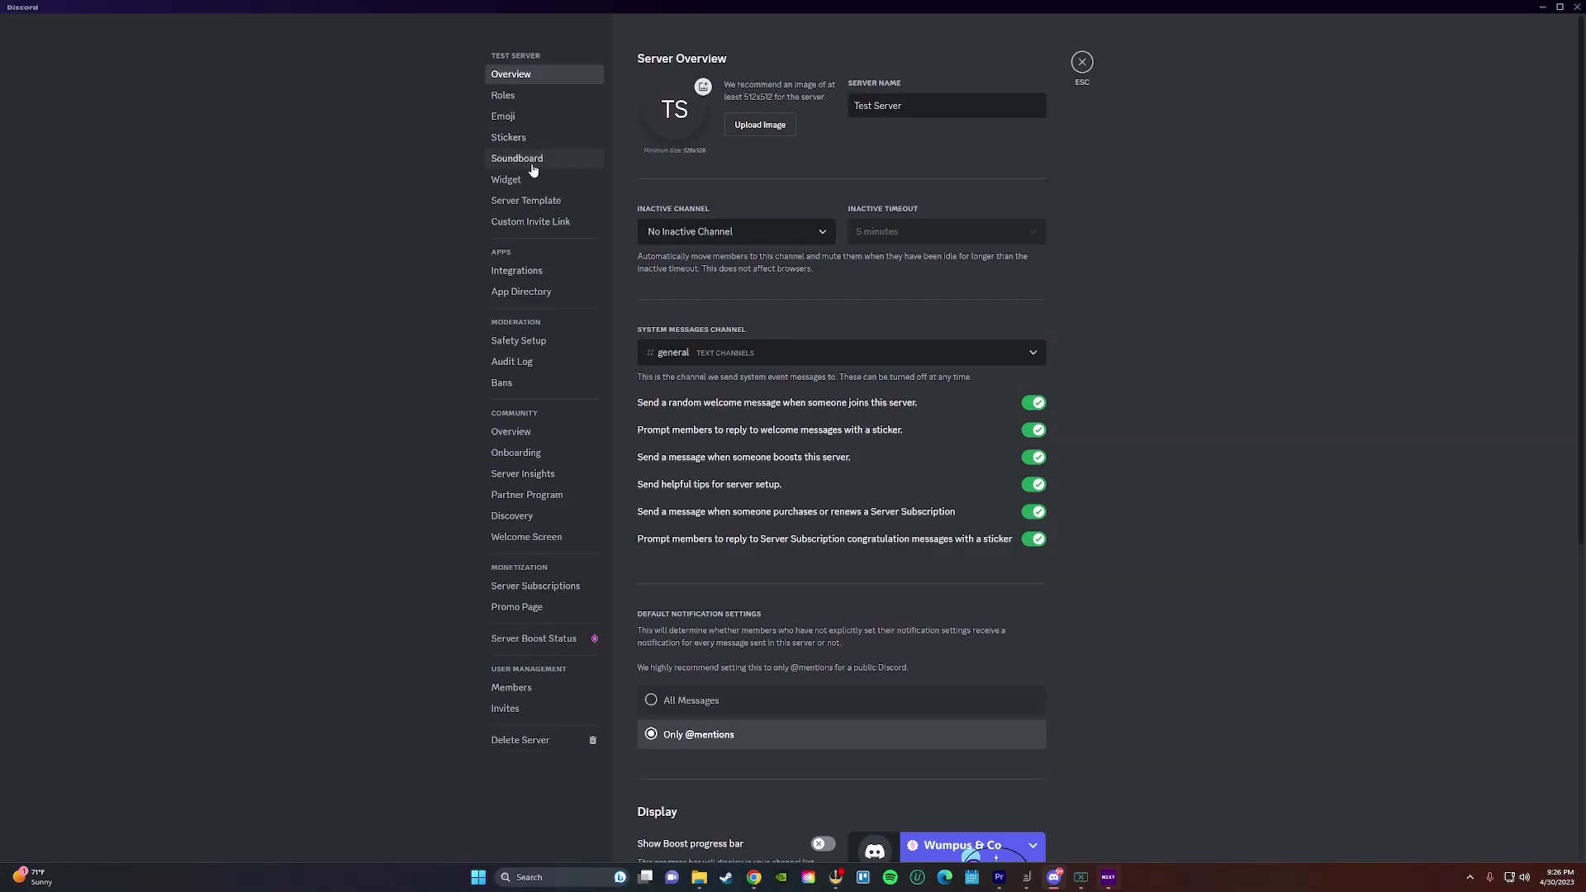
left_click(533, 161)
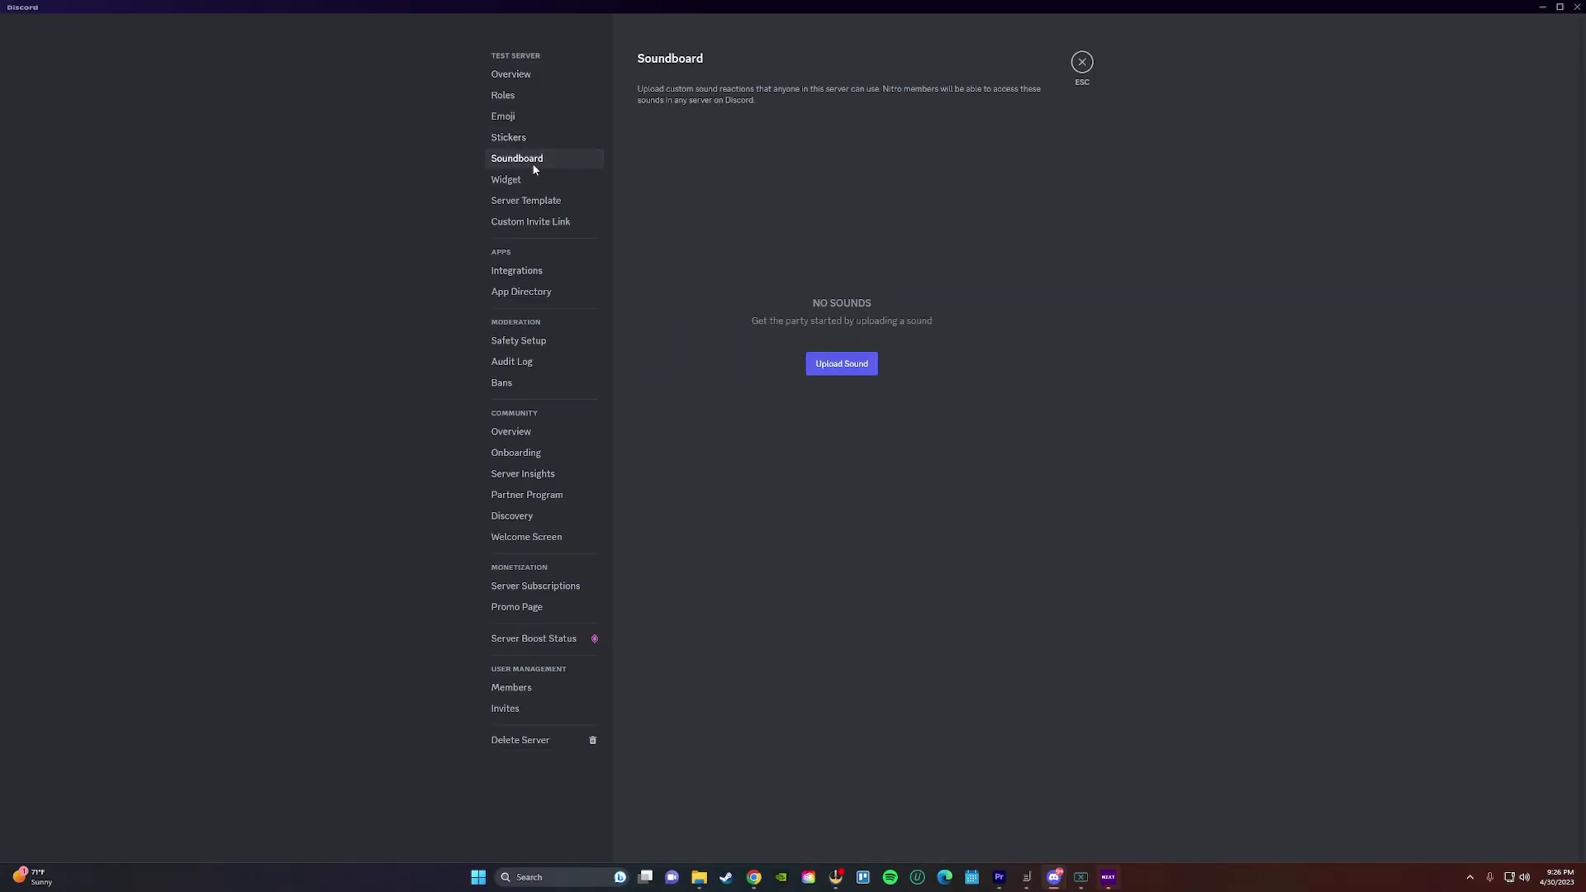
left_click(858, 370)
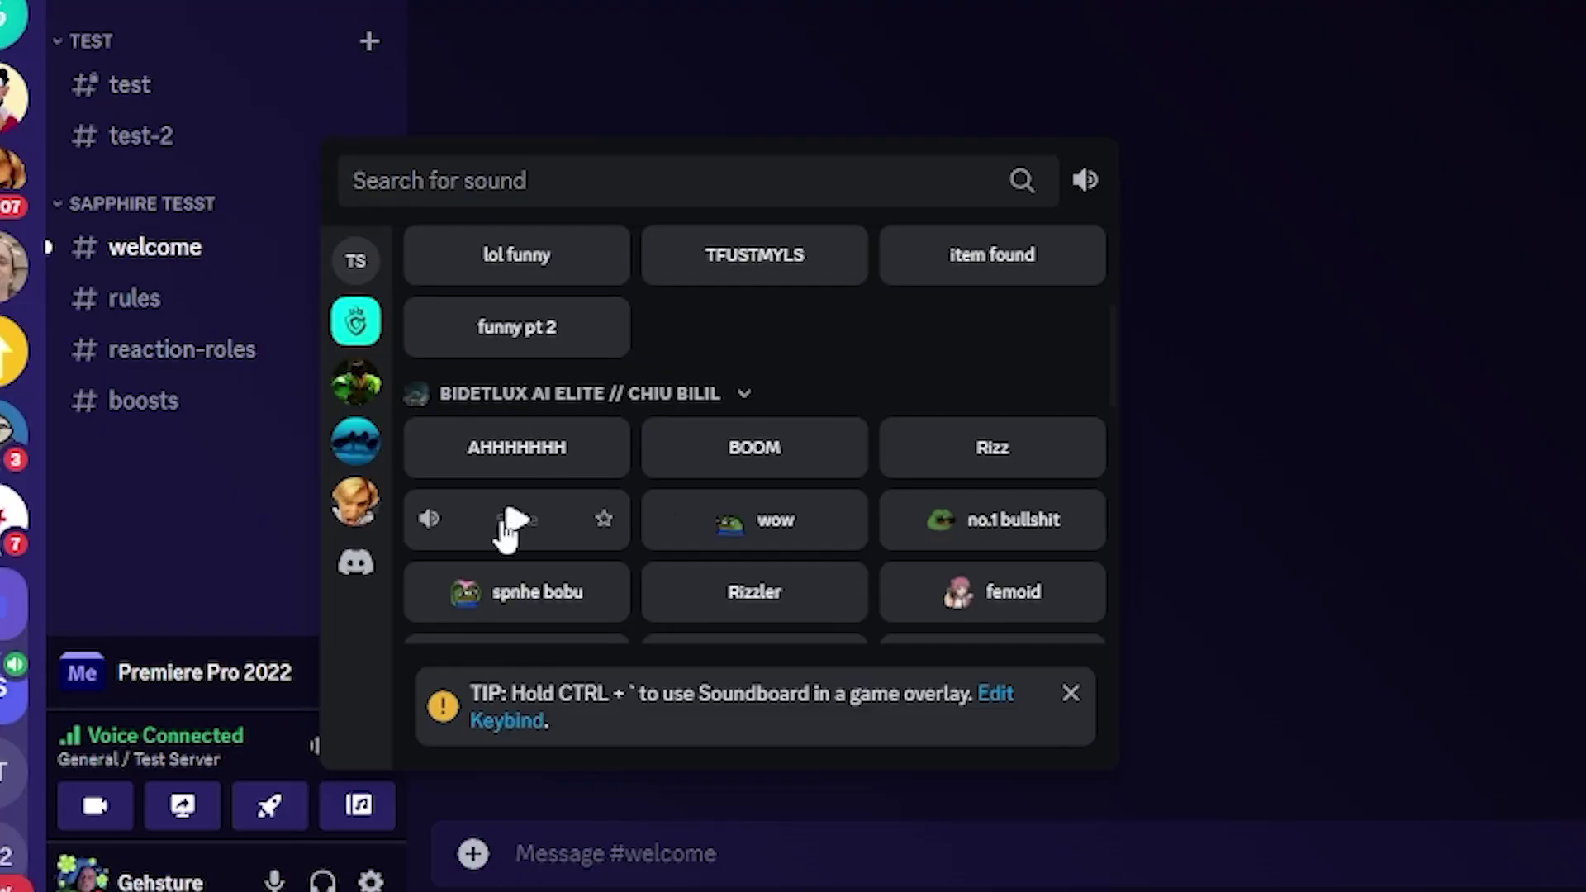
Download the Spike sound file from the soundboard's context menu.
right_click(501, 519)
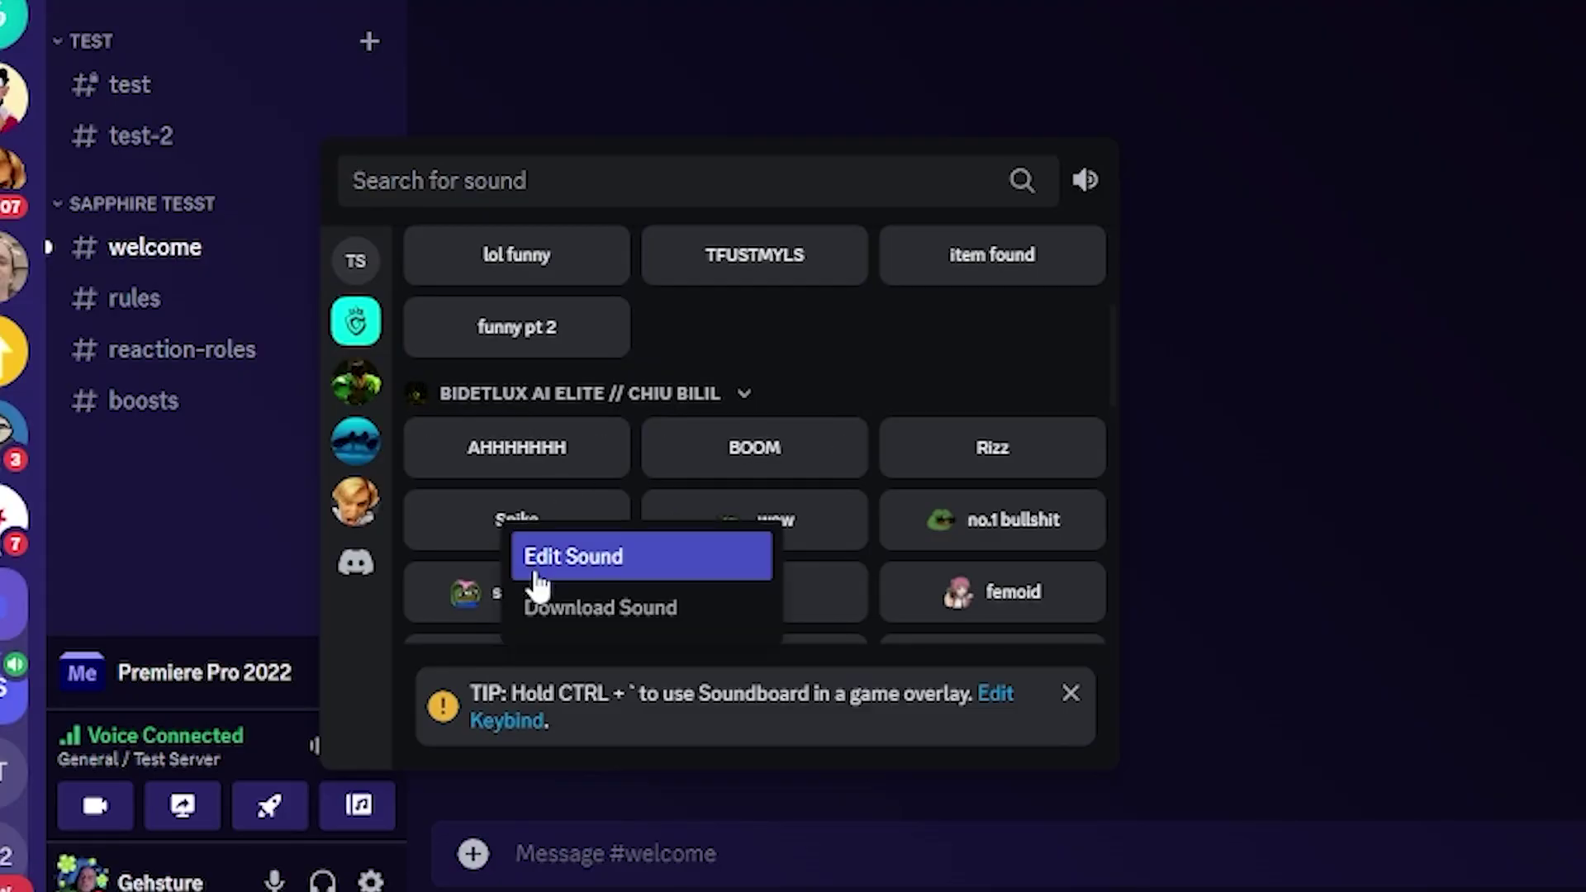
left_click(647, 613)
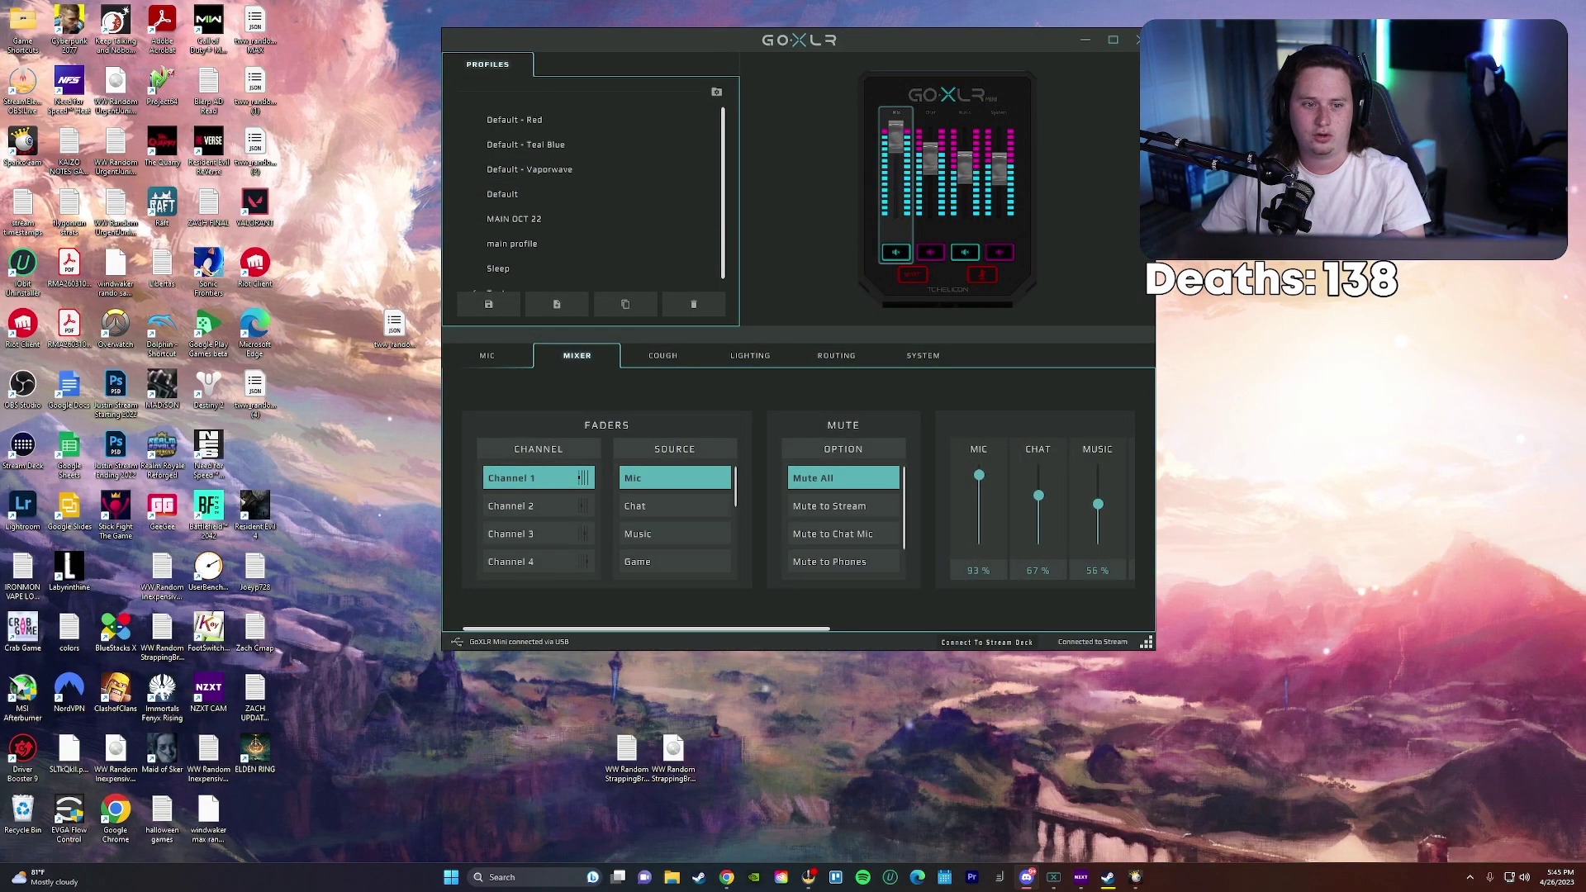
Switch from the GoXLR mixer back to Discord's Server Settings with Alt+Tab.
key("alt+Tab")
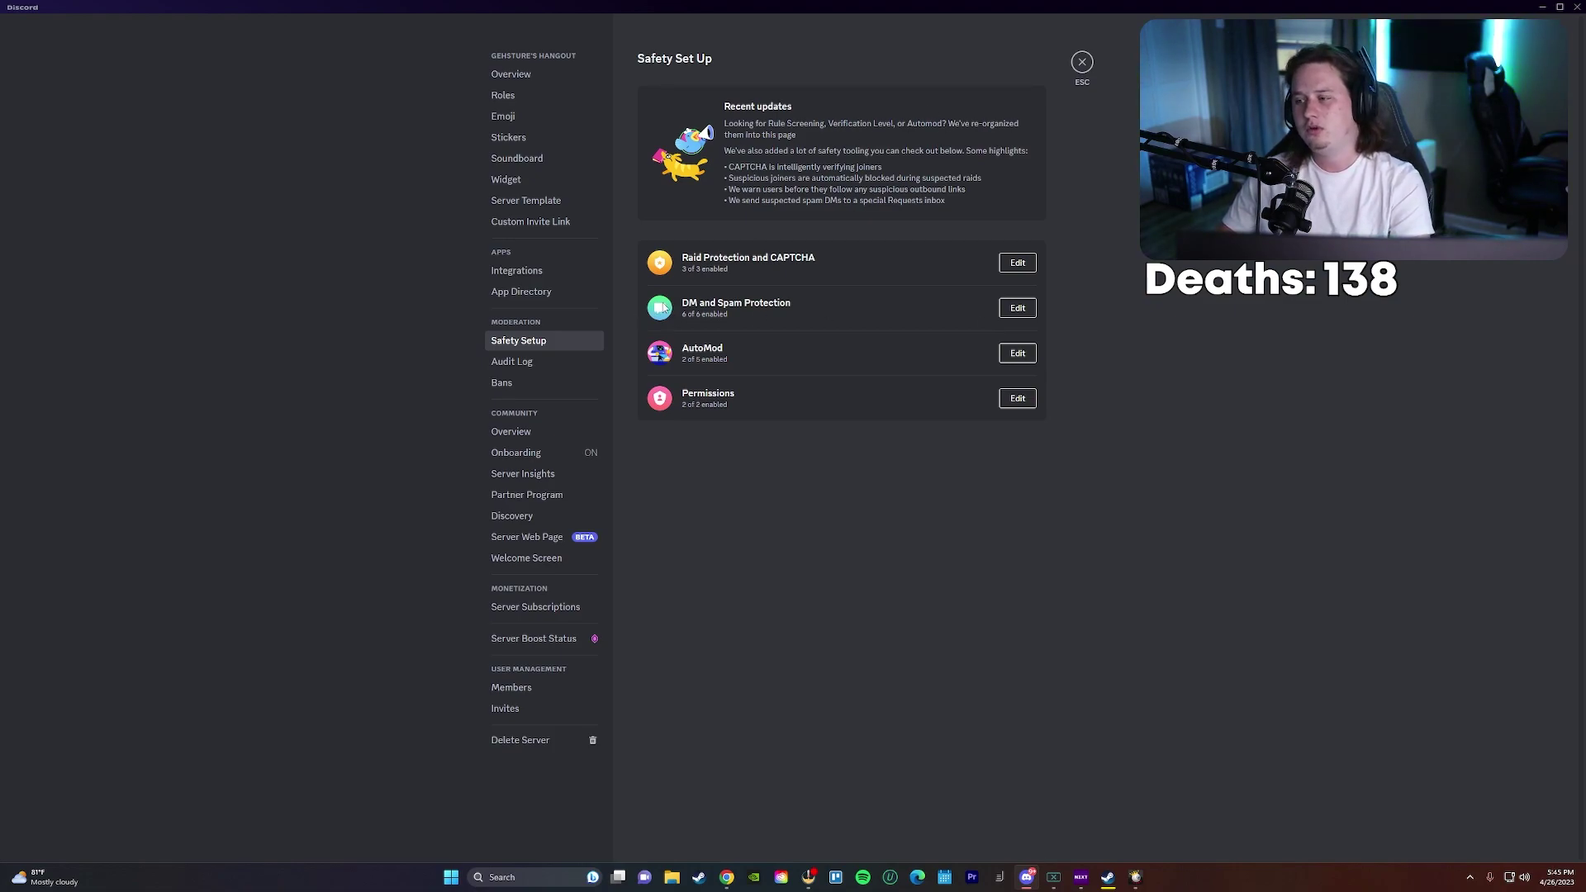
Go to Safety Setup and edit DM and Spam Protection, showing Medium verification.
left_click(545, 338)
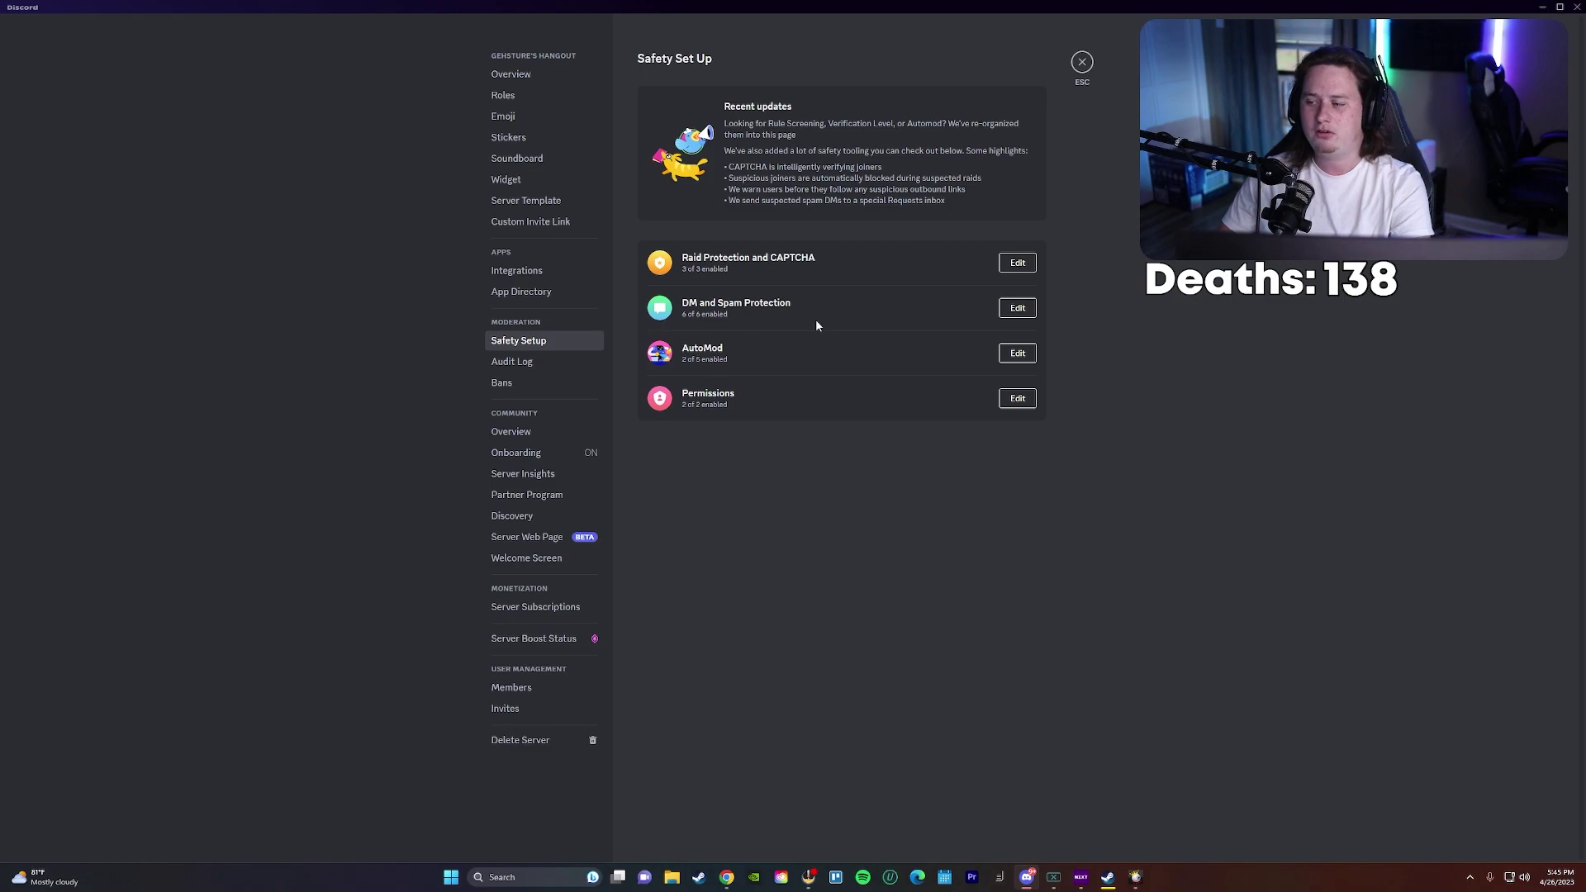
left_click(1018, 307)
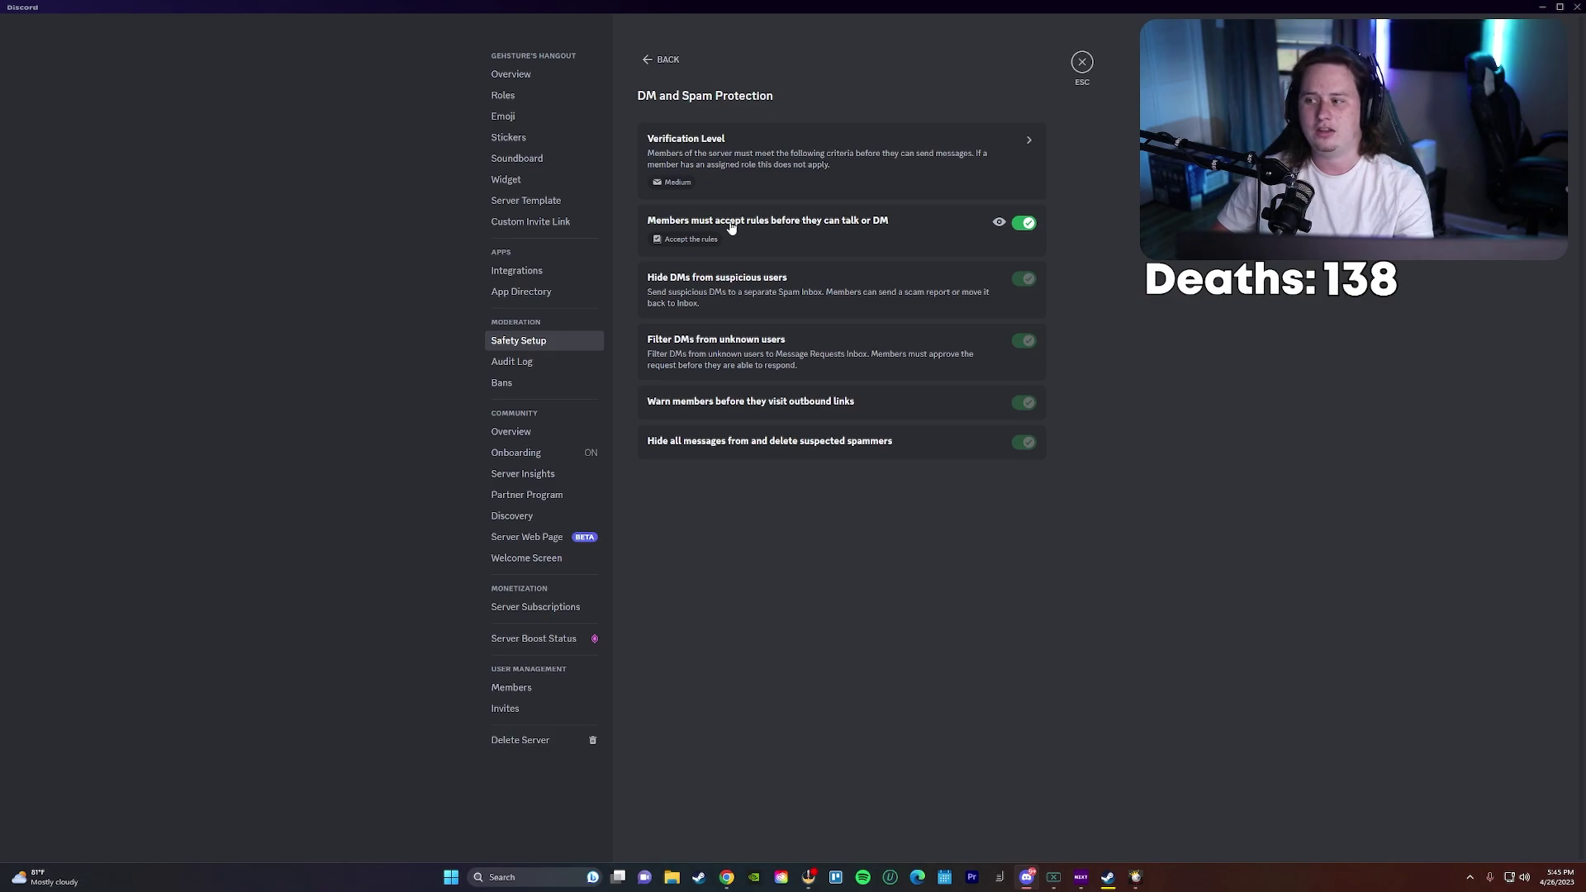
Expand the members-must-accept-rules settings and open, then close, the server rules editor.
left_click(922, 227)
left_click_drag(936, 324, 669, 319)
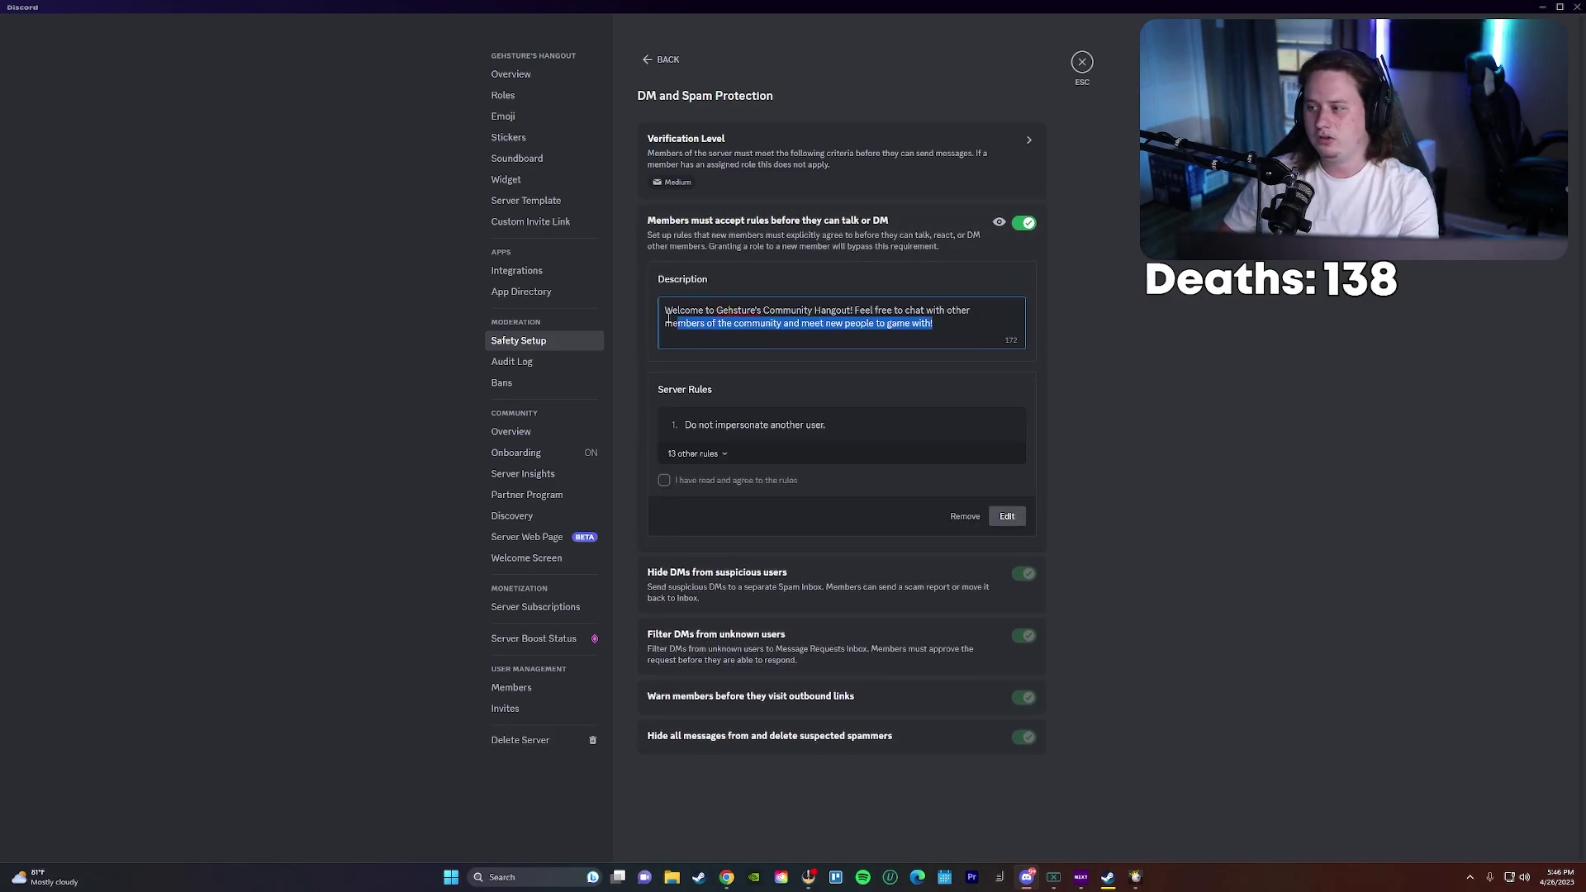
left_click(801, 325)
left_click(1006, 516)
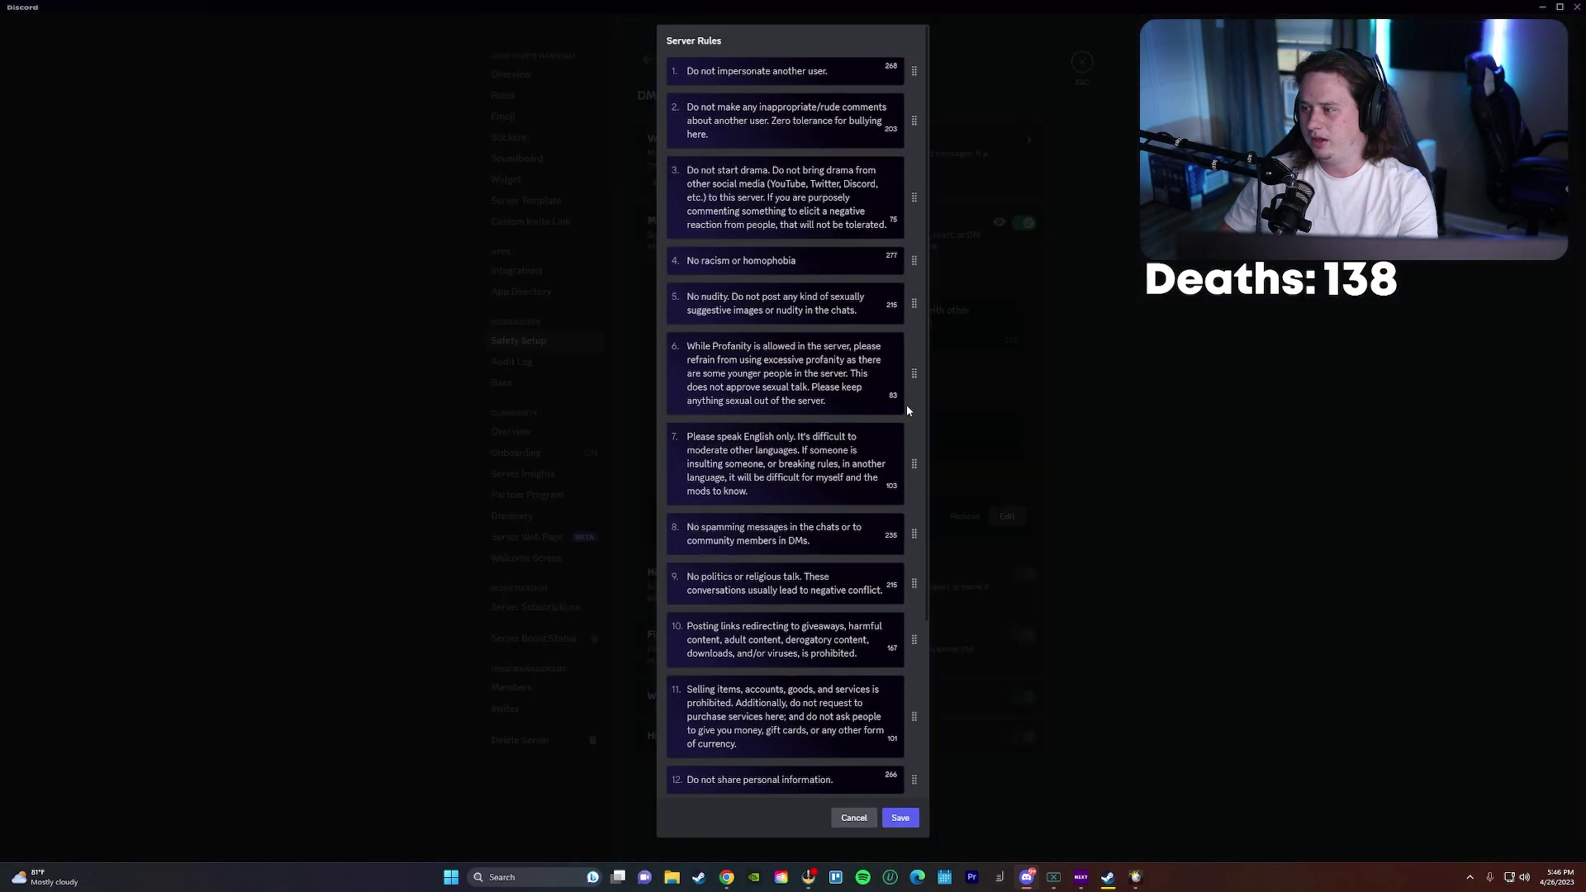
left_click(899, 819)
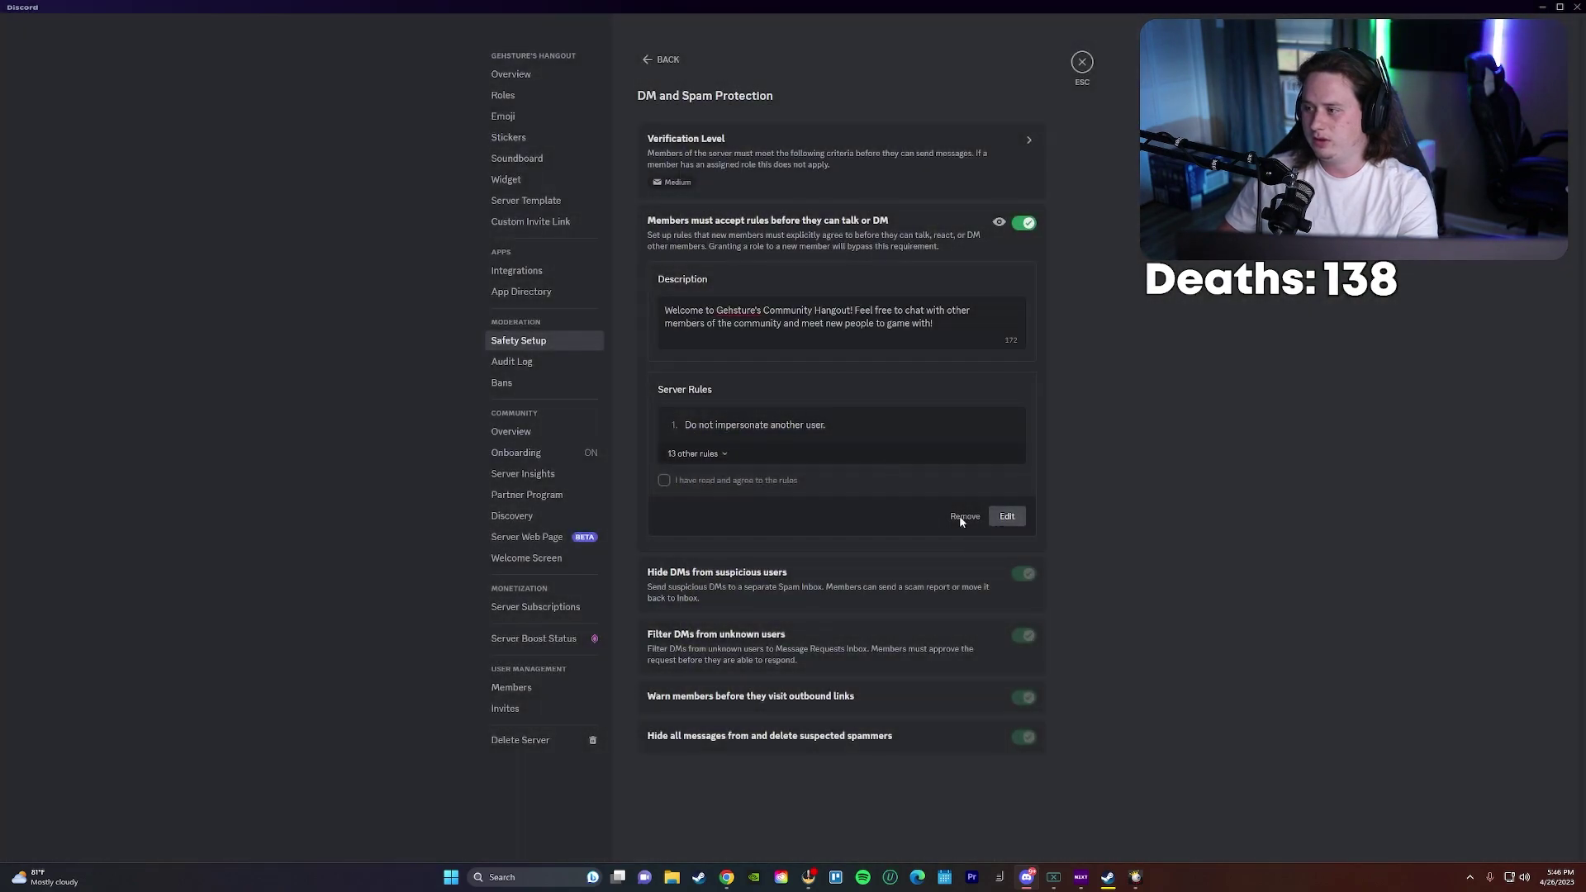
Preview the new-member rules screen, then return to Safety Setup and edit AutoMod.
left_click(999, 225)
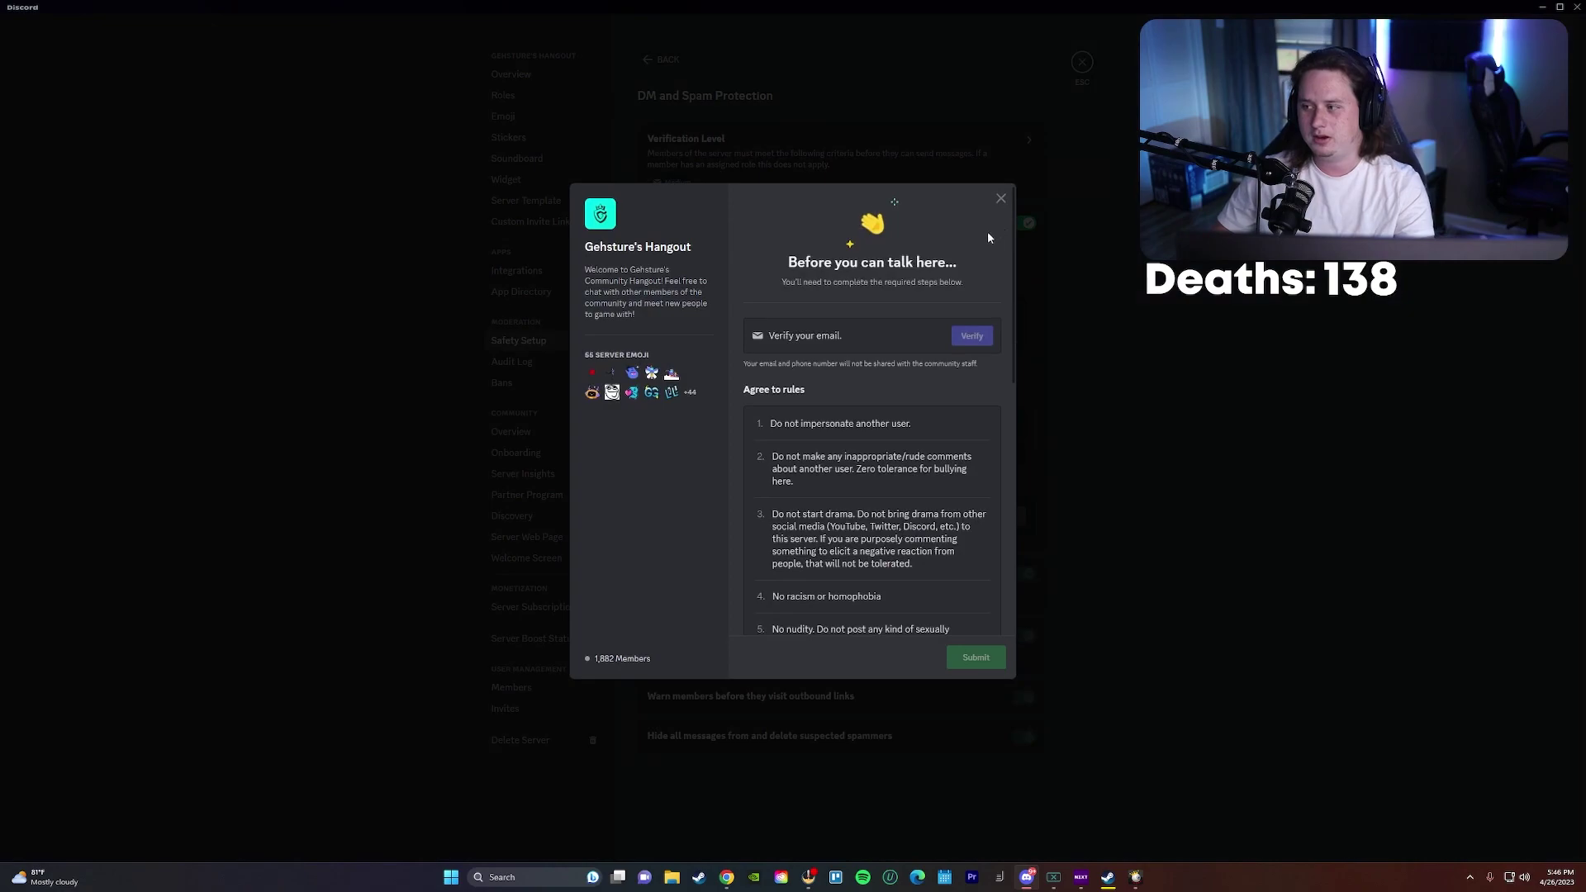
key("Escape")
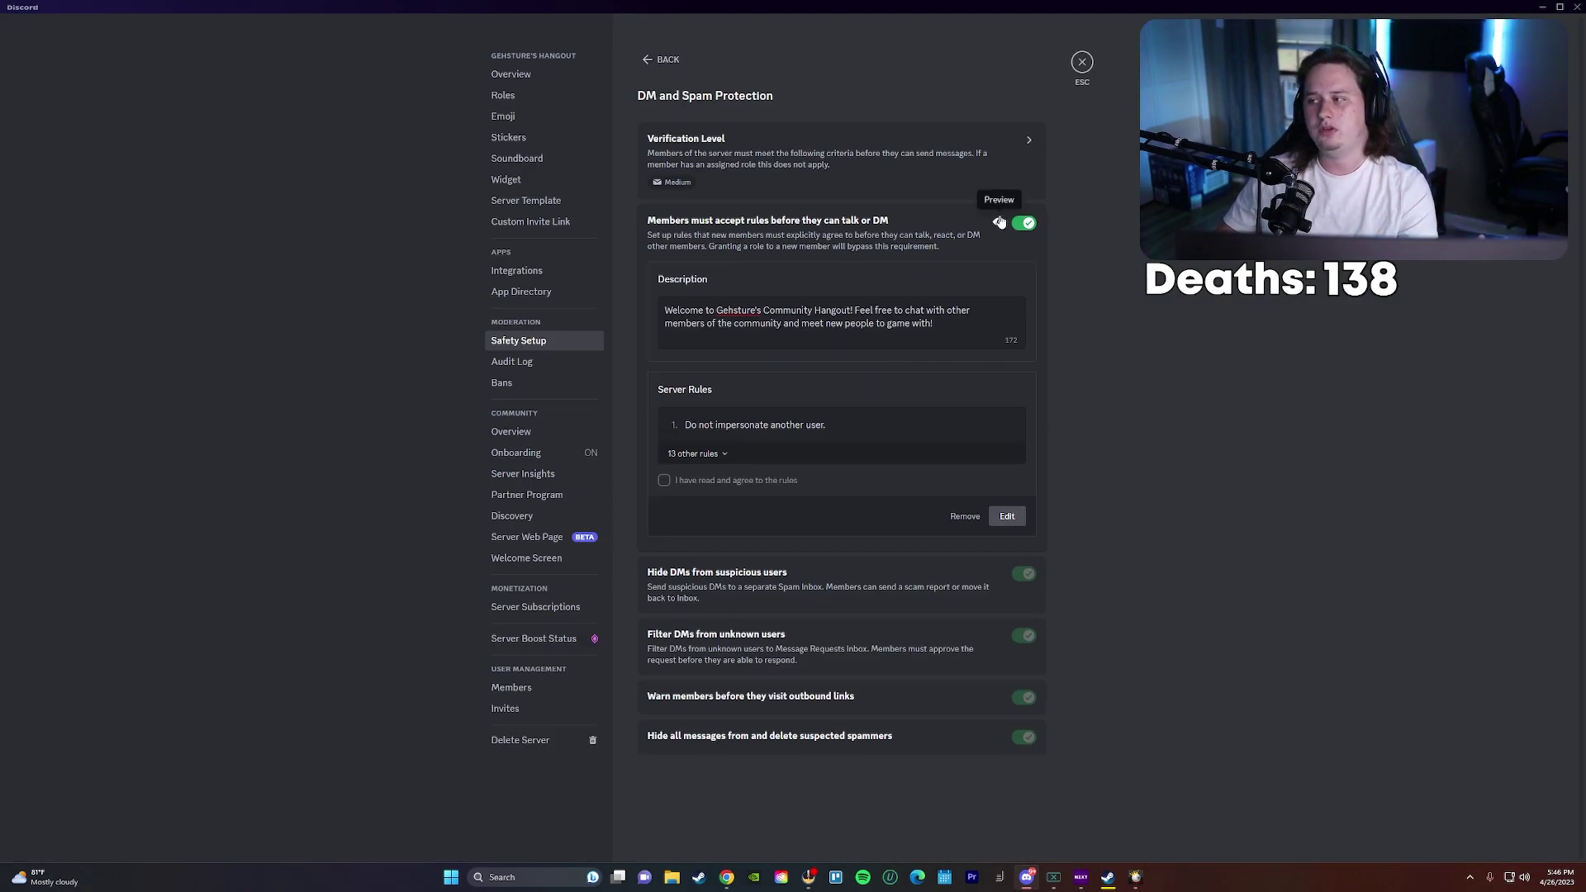
left_click(1000, 224)
scroll(900, 355, "down", 8)
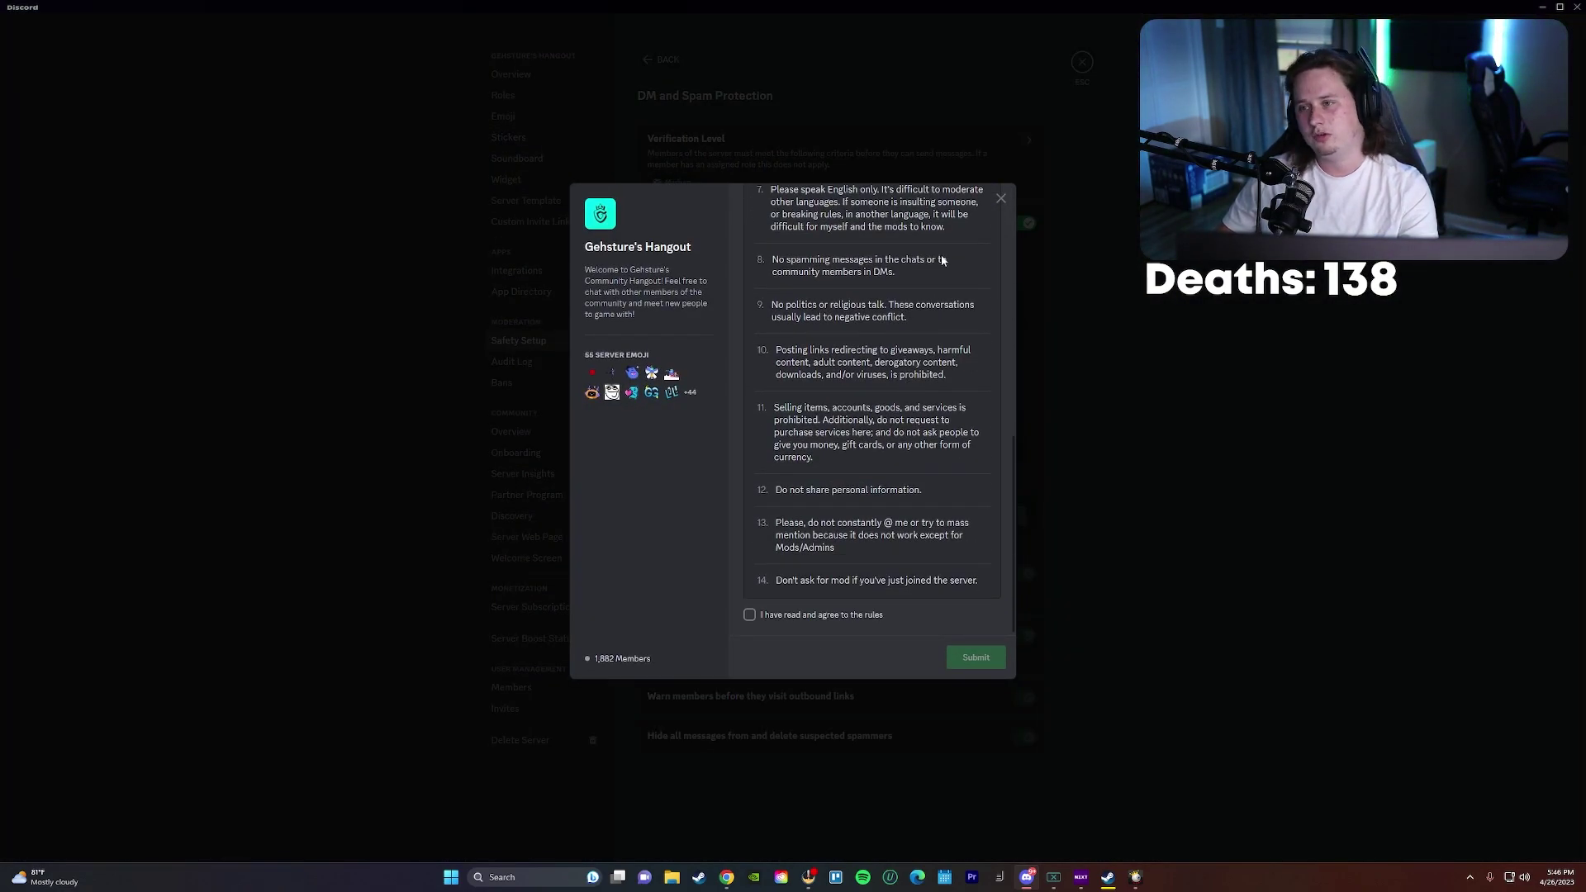
left_click(1001, 199)
key("Escape")
left_click(1021, 355)
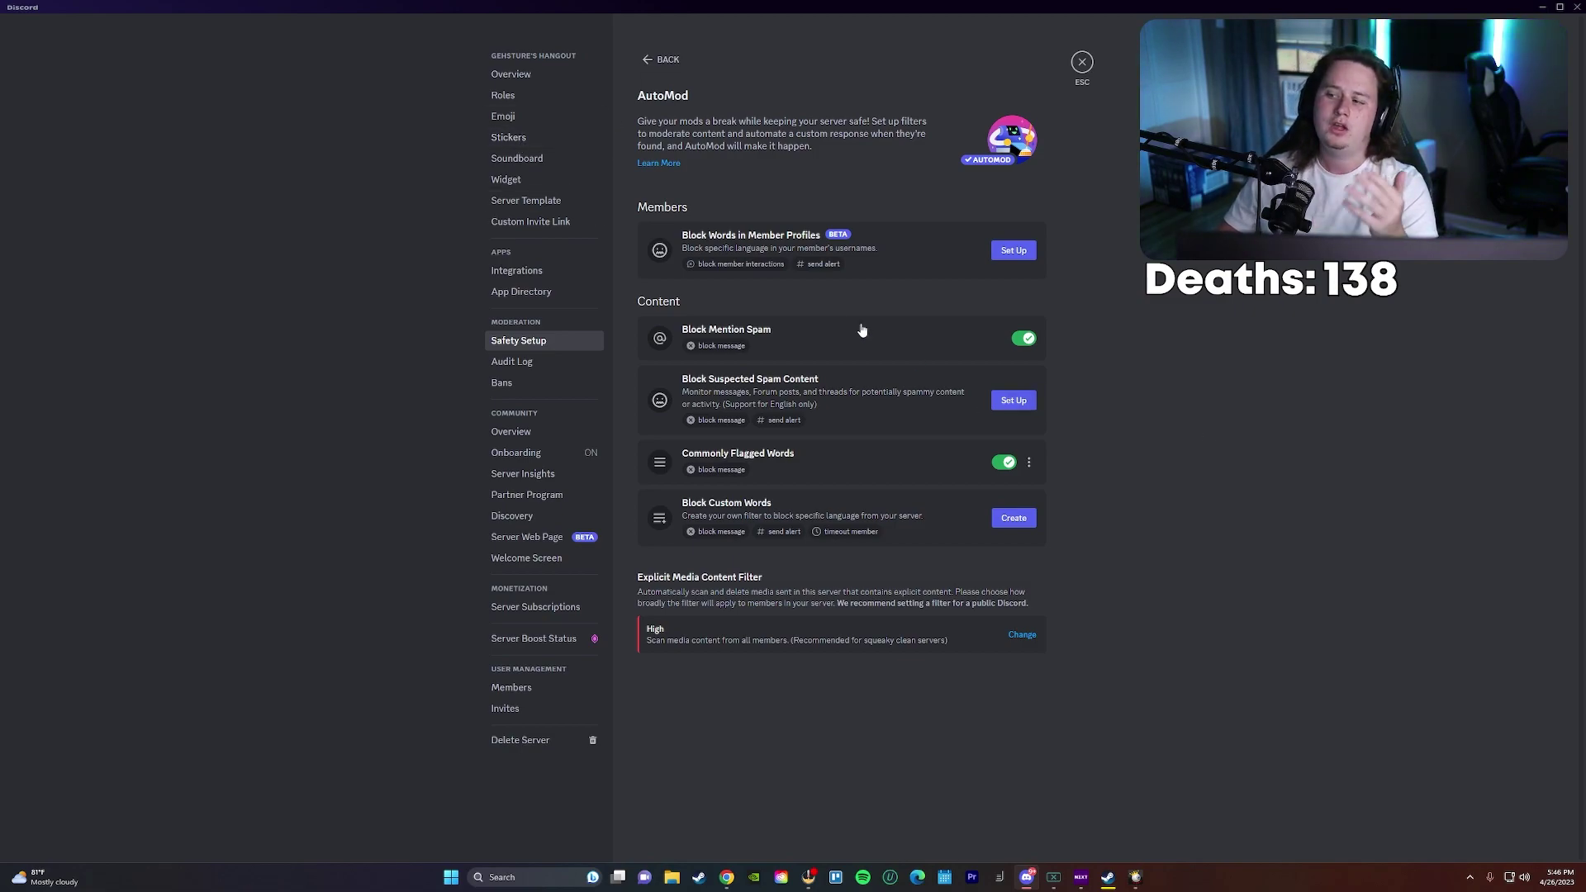
Review Raid Protection, Permissions and DM and Spam Protection, returning to Safety Setup after each.
left_click(668, 62)
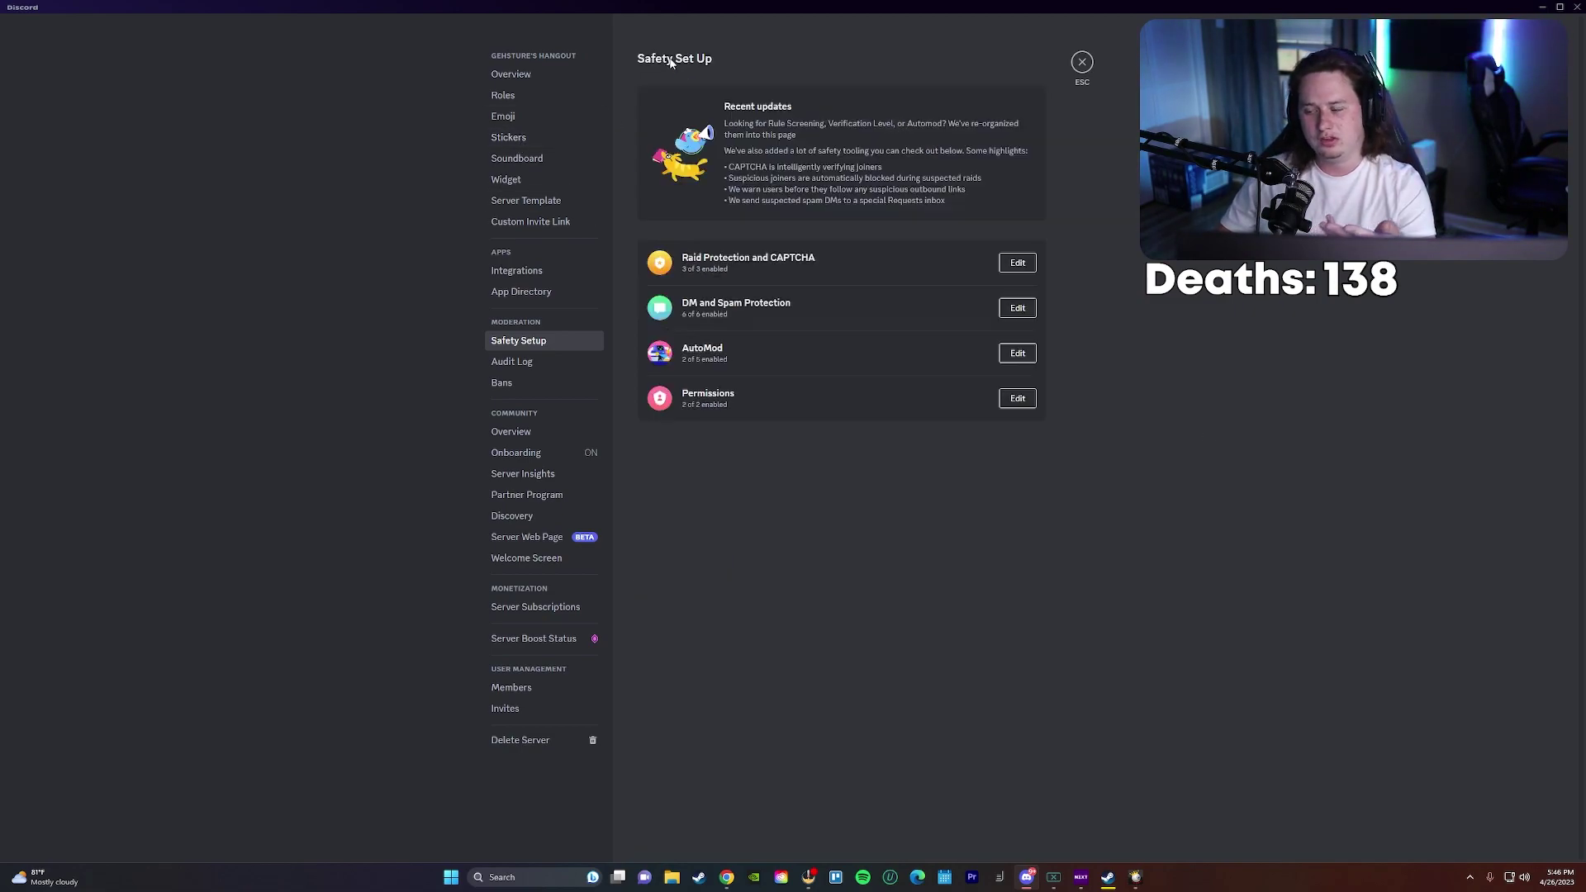
left_click(1018, 263)
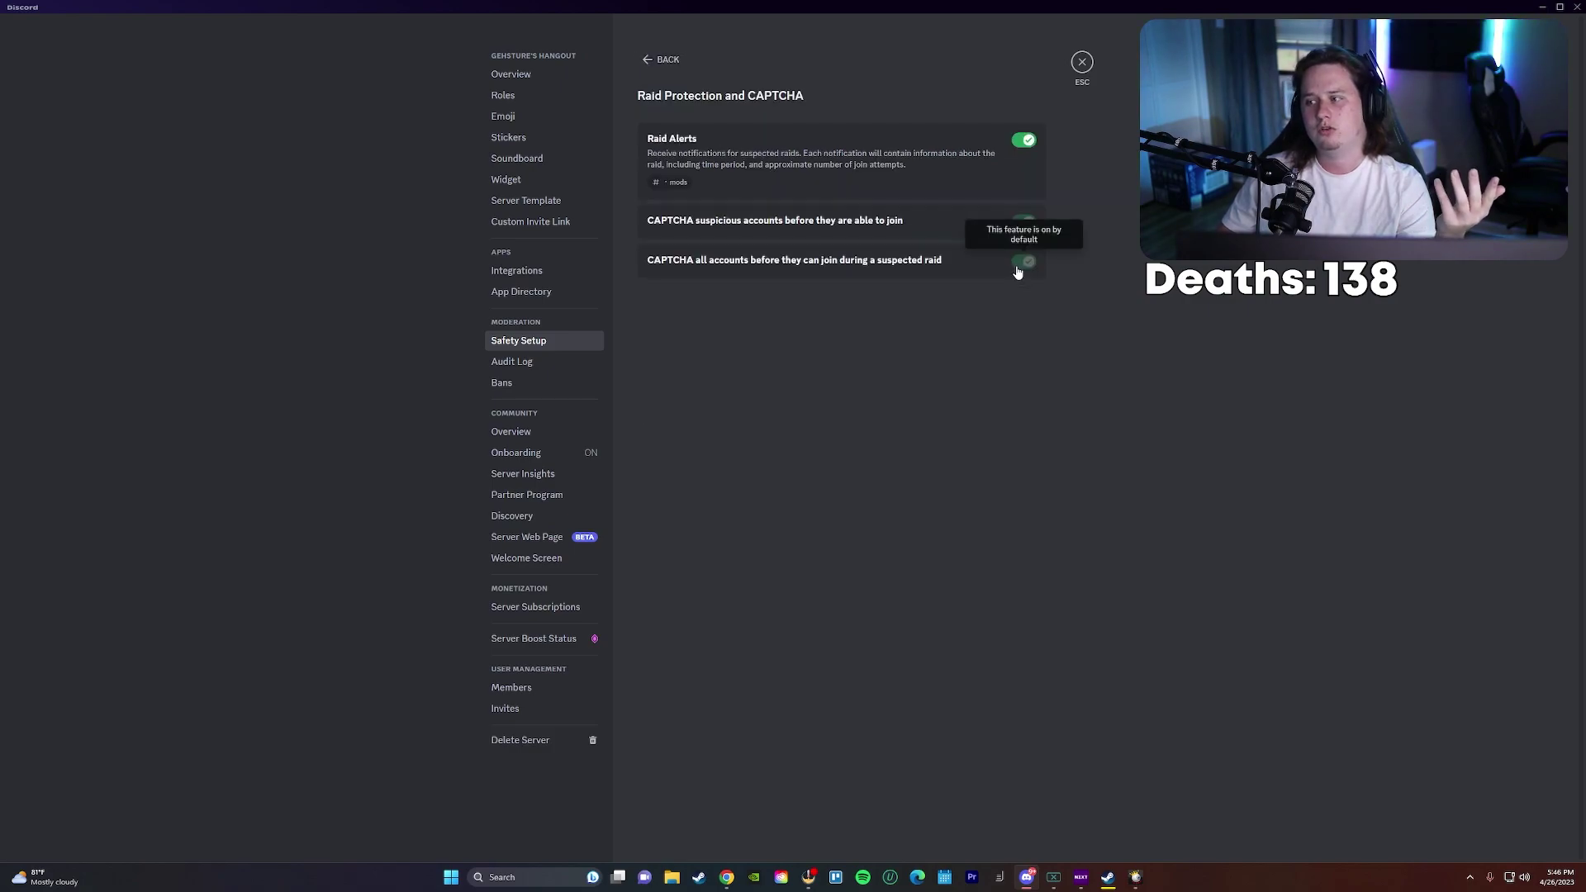
left_click(665, 59)
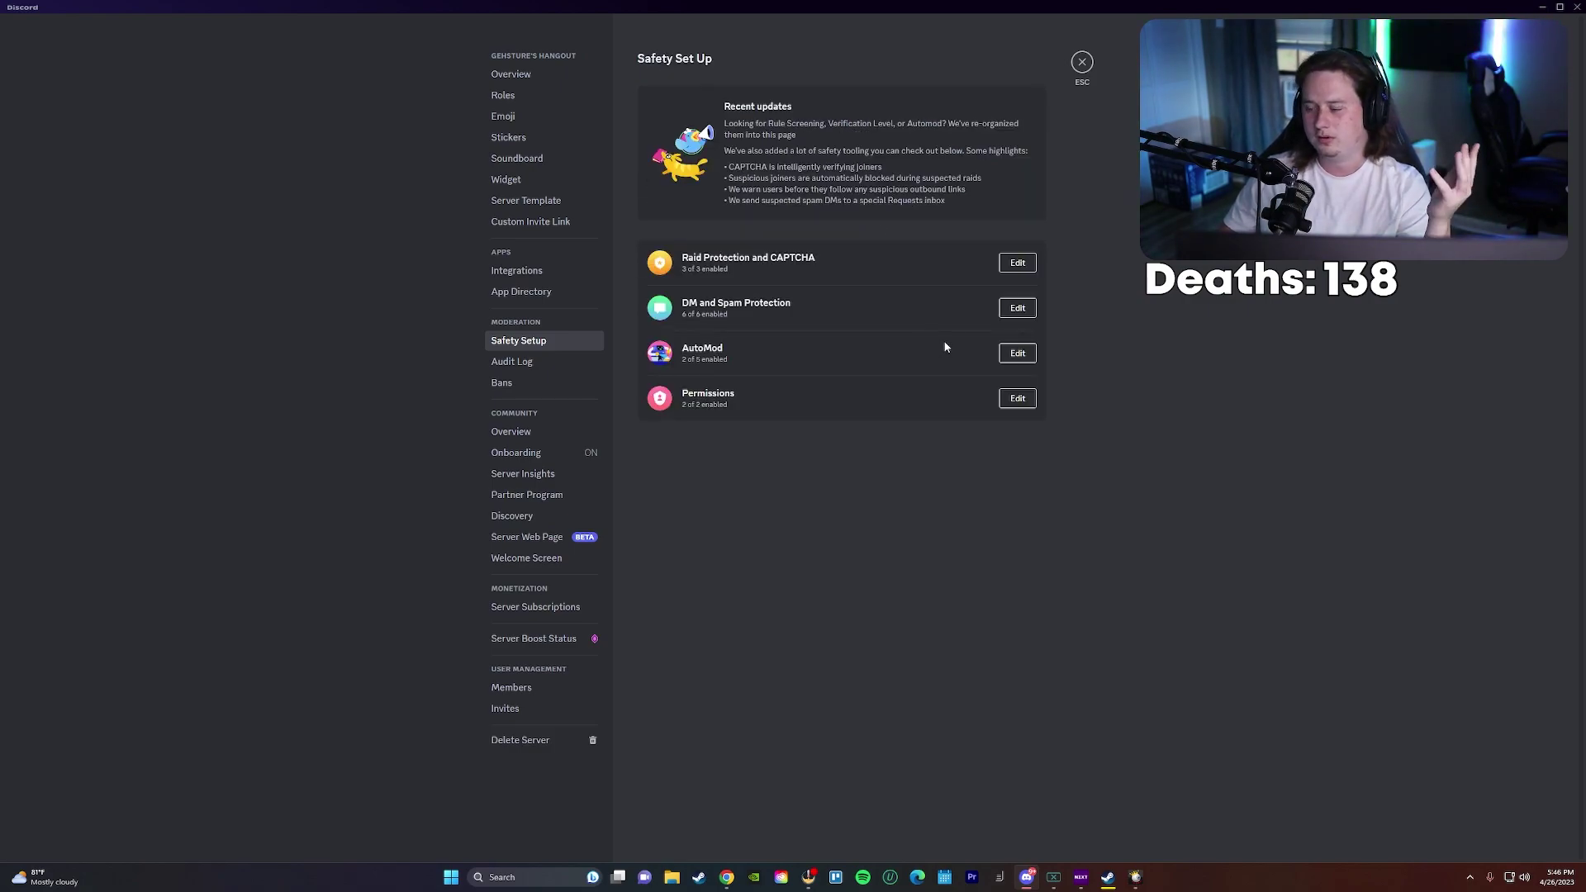
left_click(1022, 402)
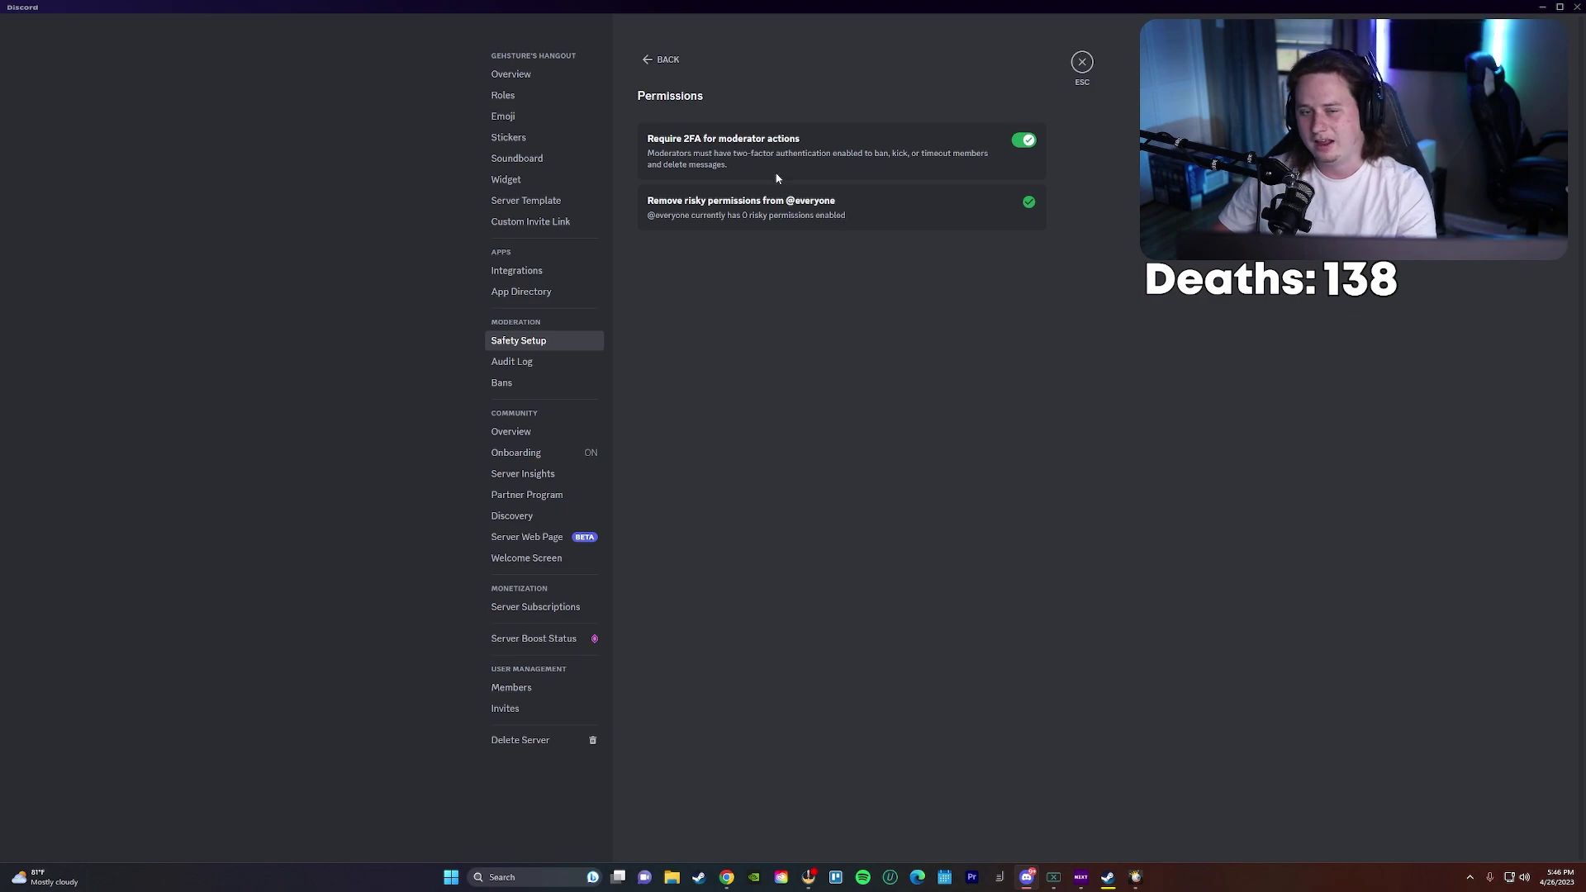
left_click(661, 60)
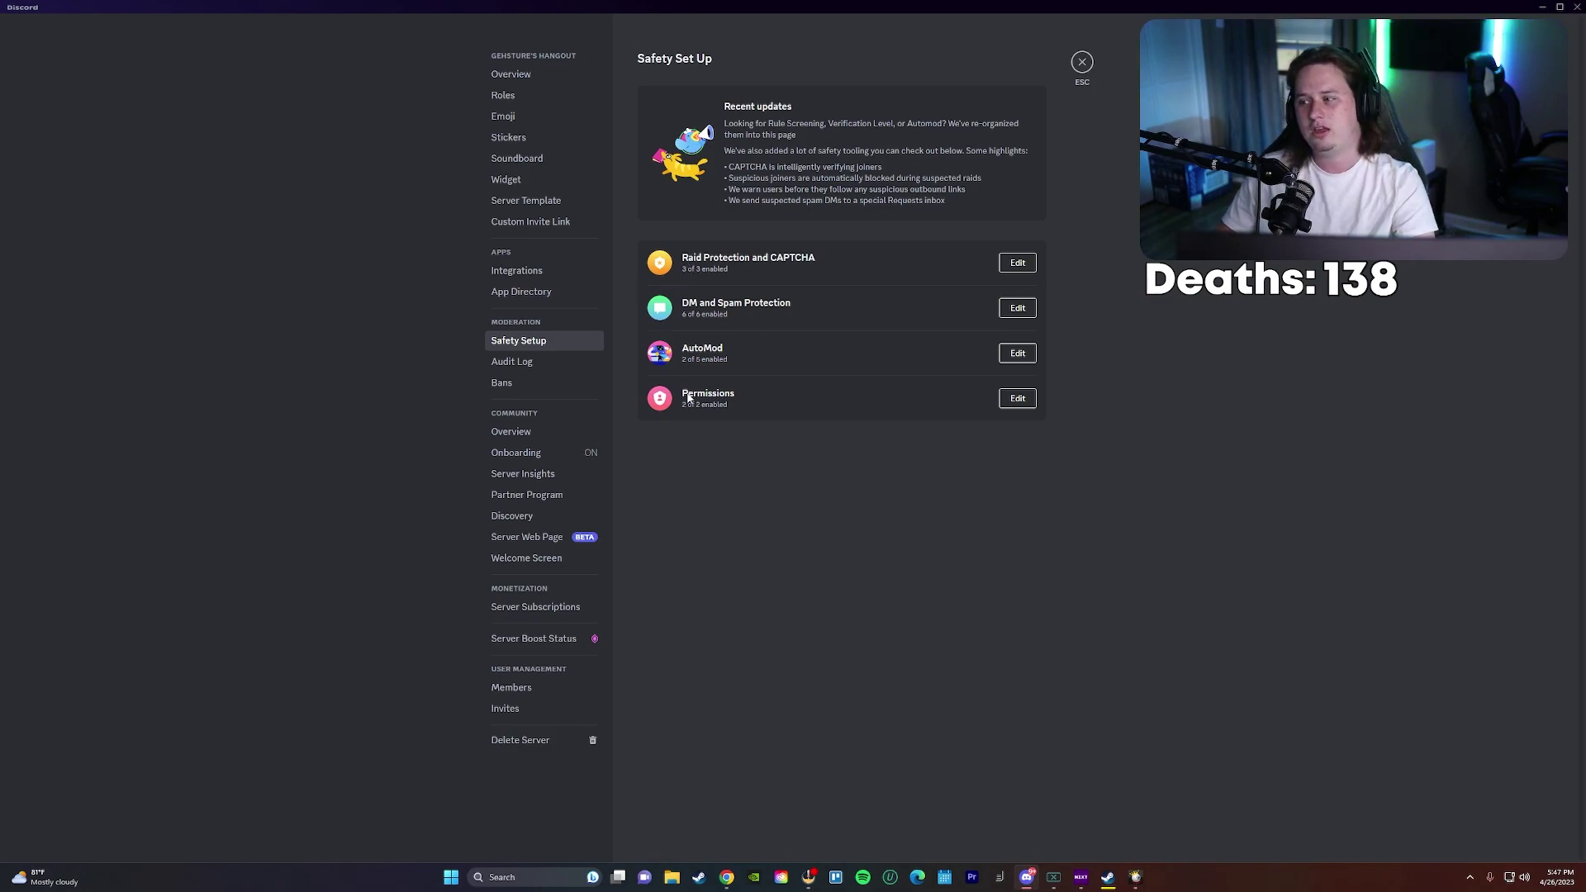
left_click(1009, 310)
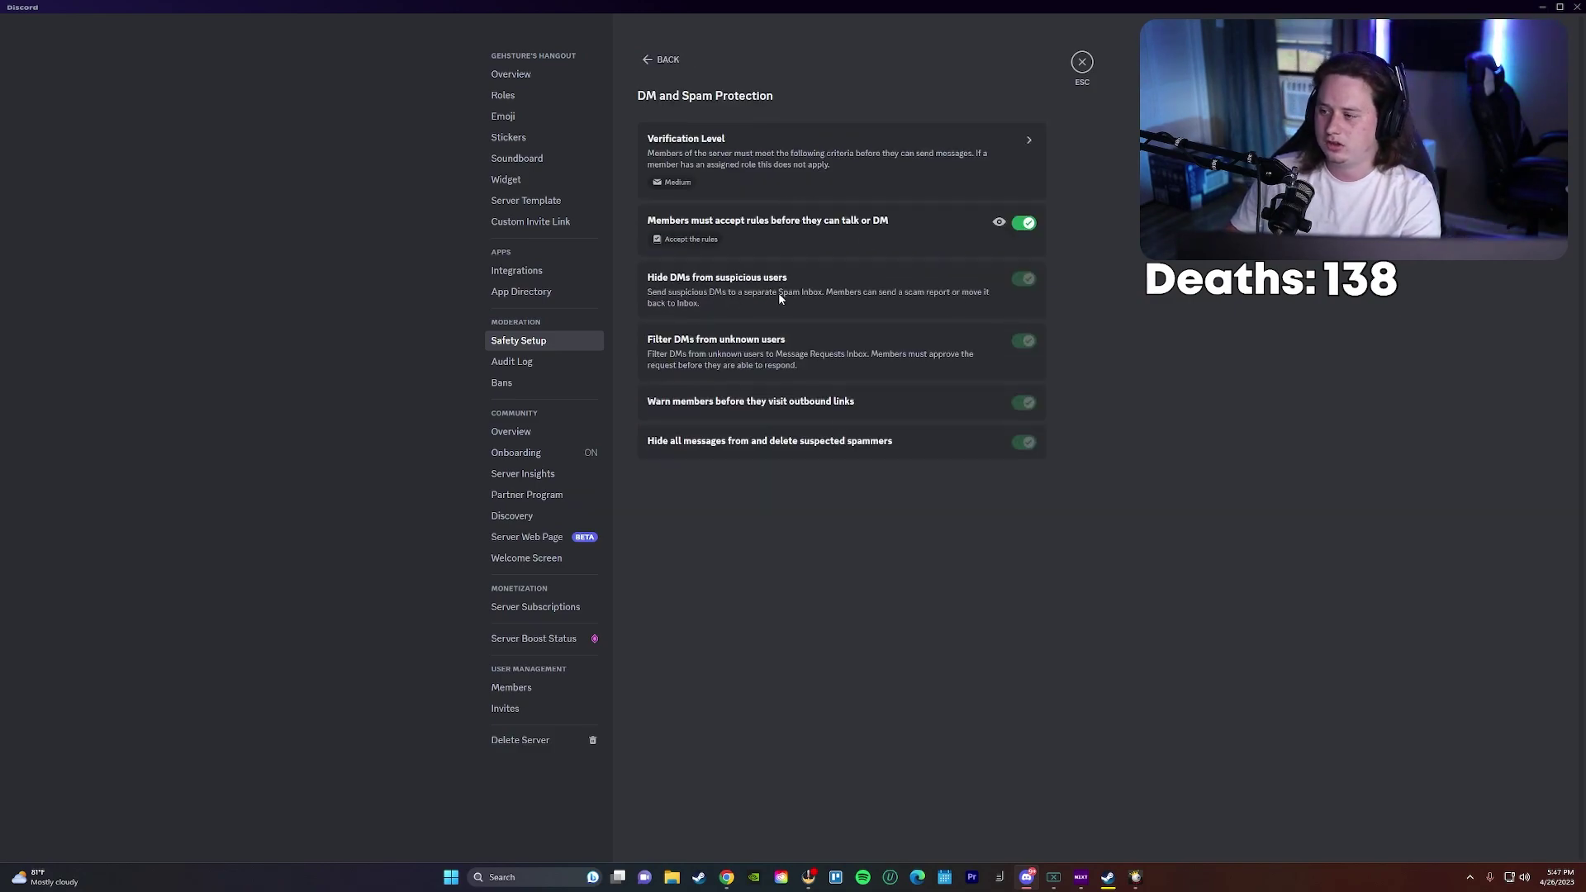
left_click(656, 62)
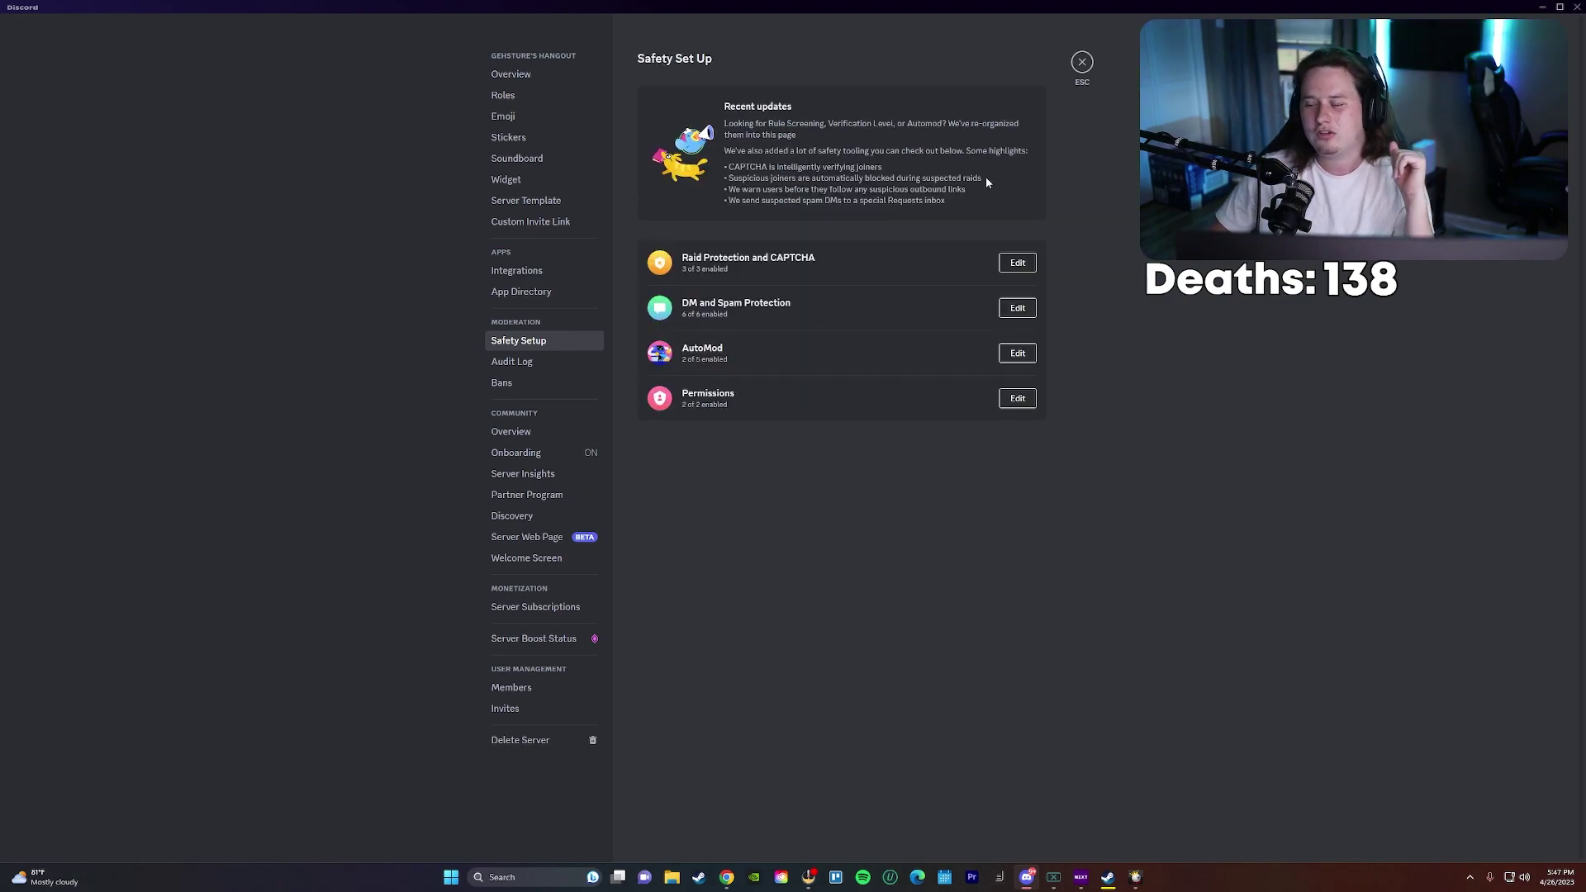